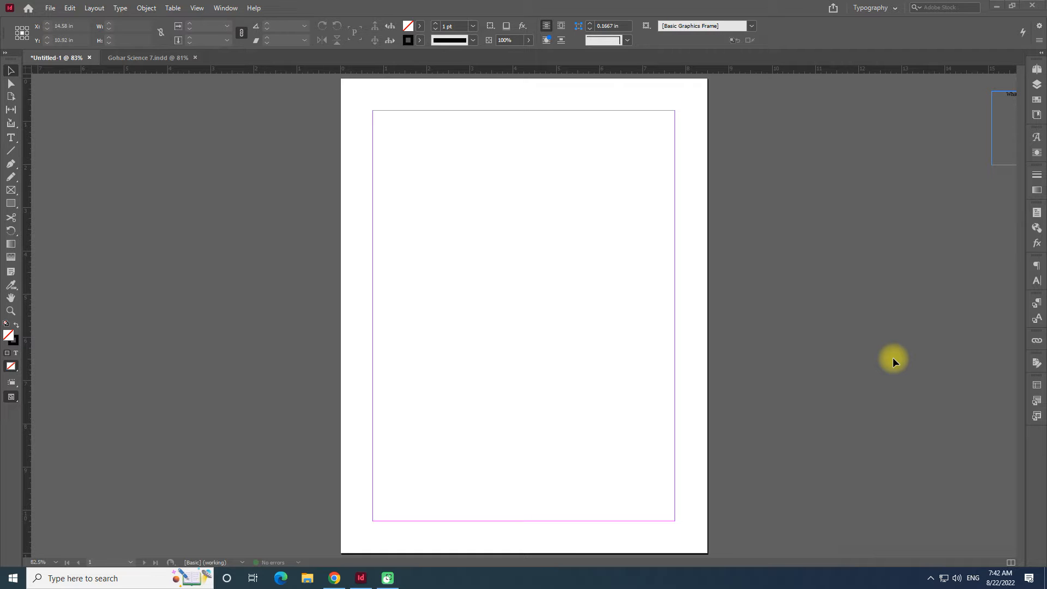
# Step: Paste the copied Types of Immunity text into the text frame on the blank page
pyautogui.click(275, 242)
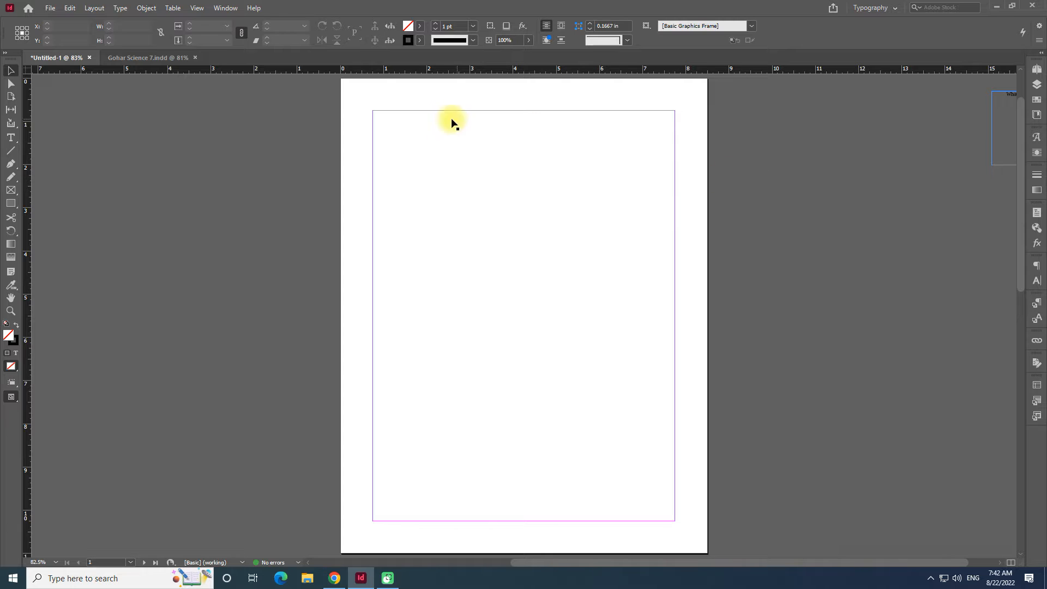
pyautogui.press('t')
pyautogui.click(393, 114)
pyautogui.hotkey('ctrl', 'v')
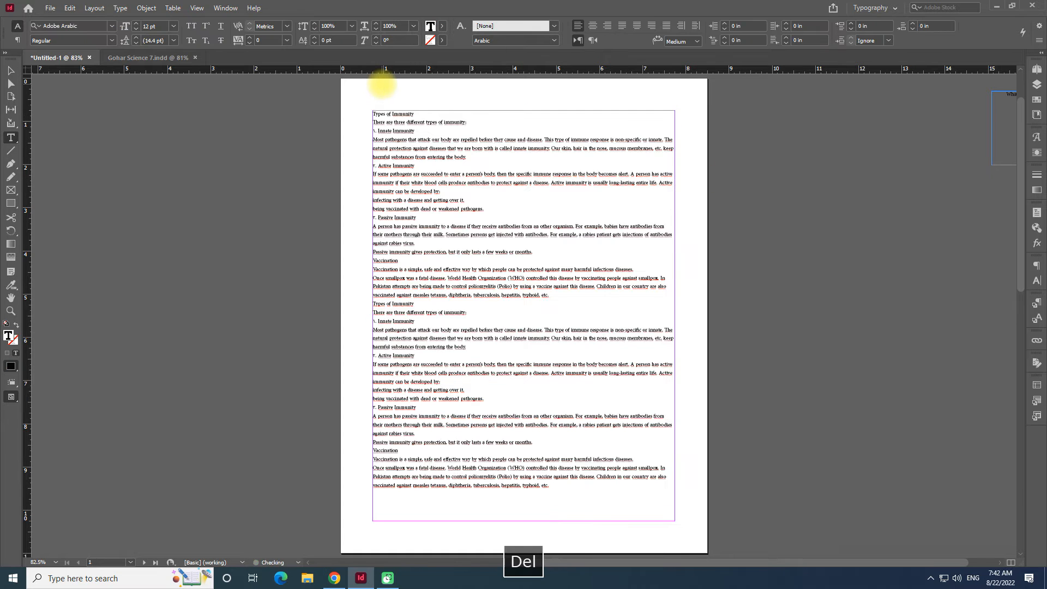
pyautogui.click(11, 71)
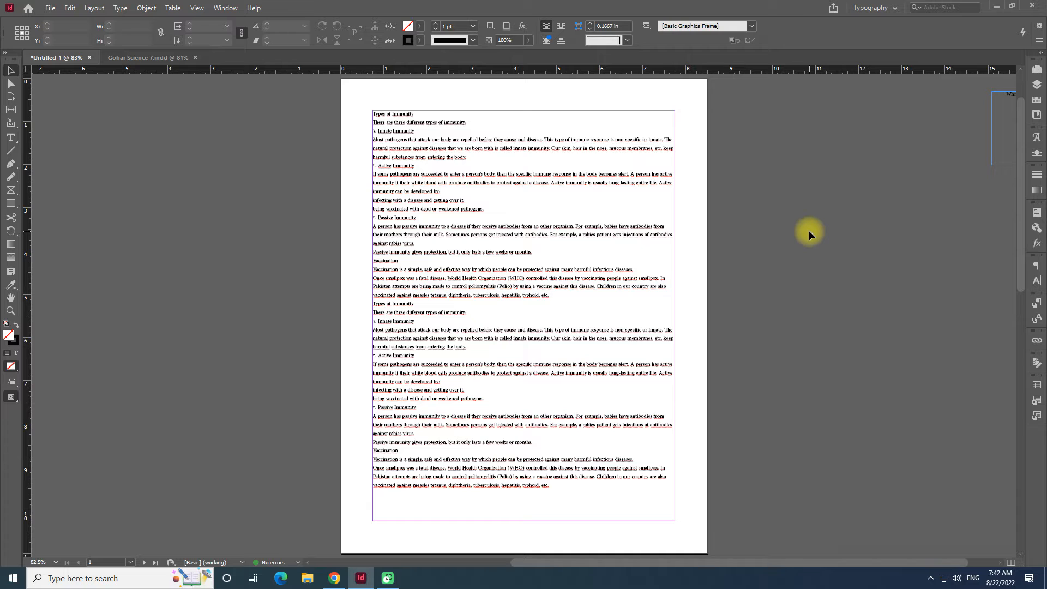
# Step: Examine the spelling underlines in the heading and the Innate Immunity paragraph at a closer zoom
pyautogui.hotkey('ctrl', 'space')
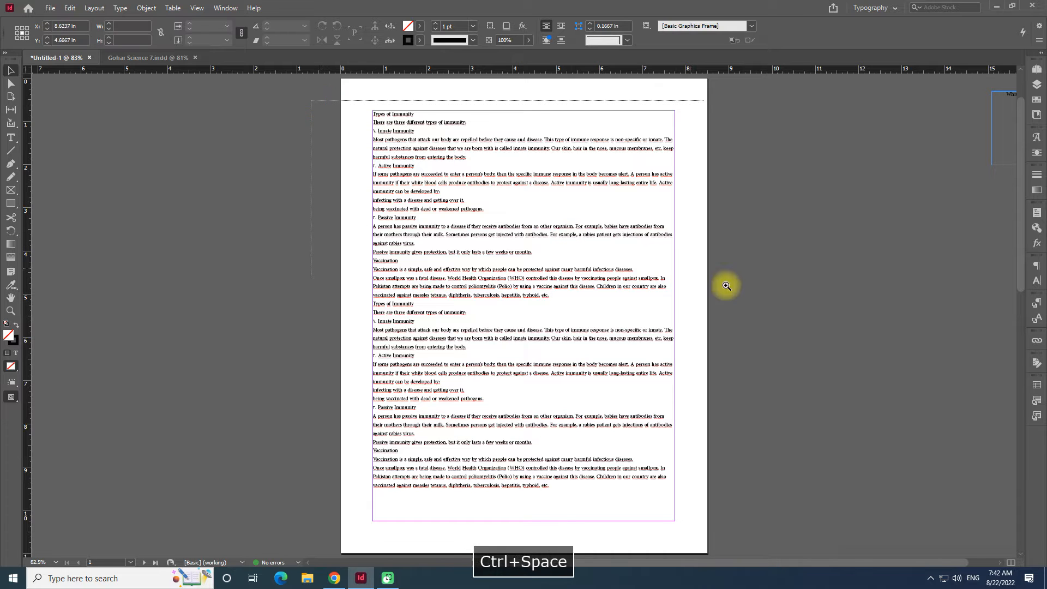
pyautogui.click(824, 268)
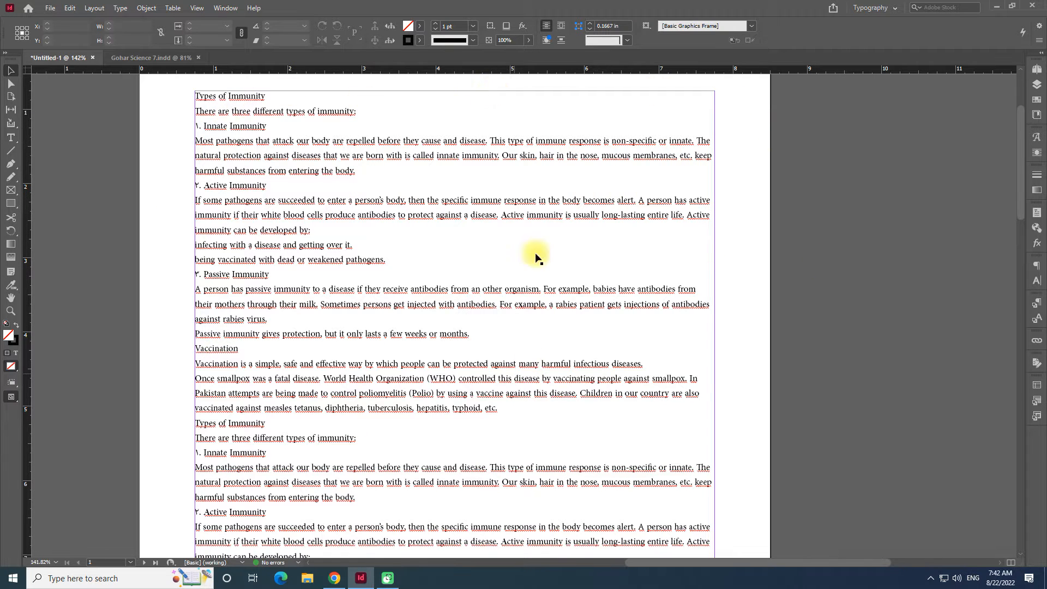
pyautogui.doubleClick(247, 96)
pyautogui.moveTo(240, 96); pyautogui.dragTo(261, 258)
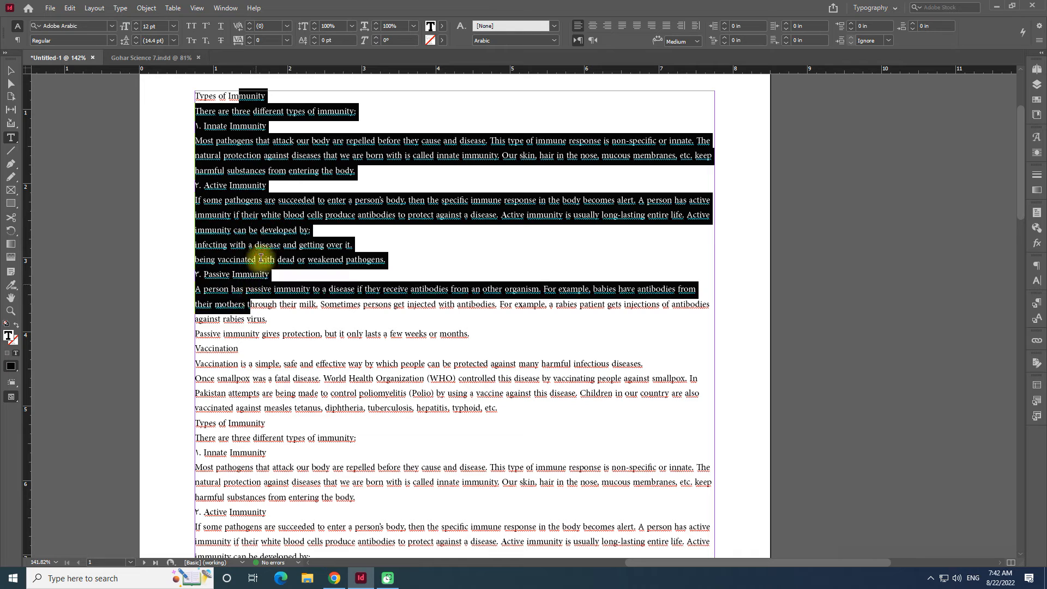
pyautogui.click(261, 258)
pyautogui.moveTo(205, 96); pyautogui.dragTo(263, 97)
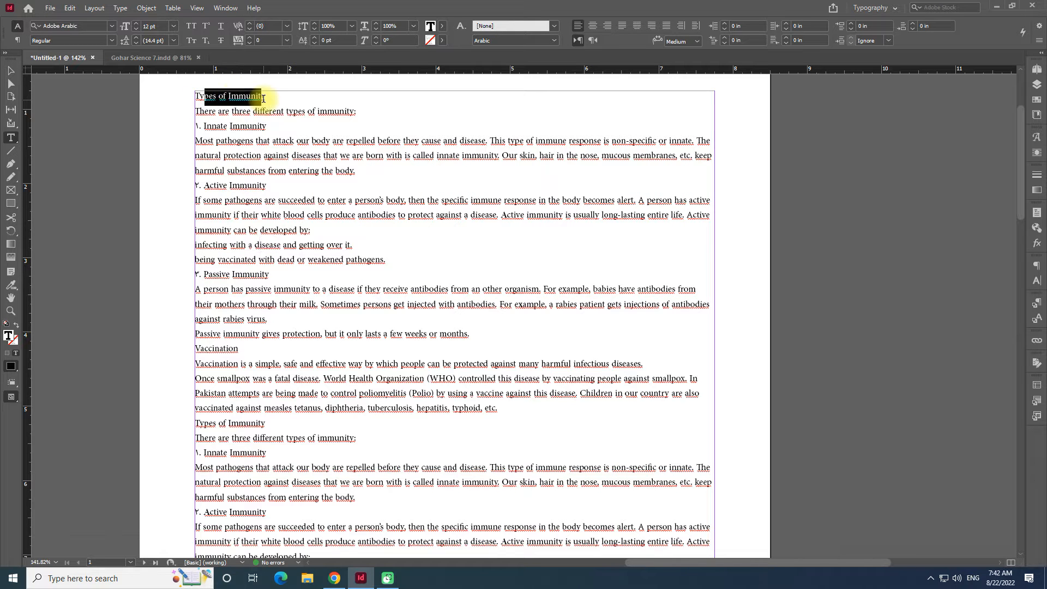
pyautogui.moveTo(226, 141); pyautogui.dragTo(439, 142)
pyautogui.click(372, 134)
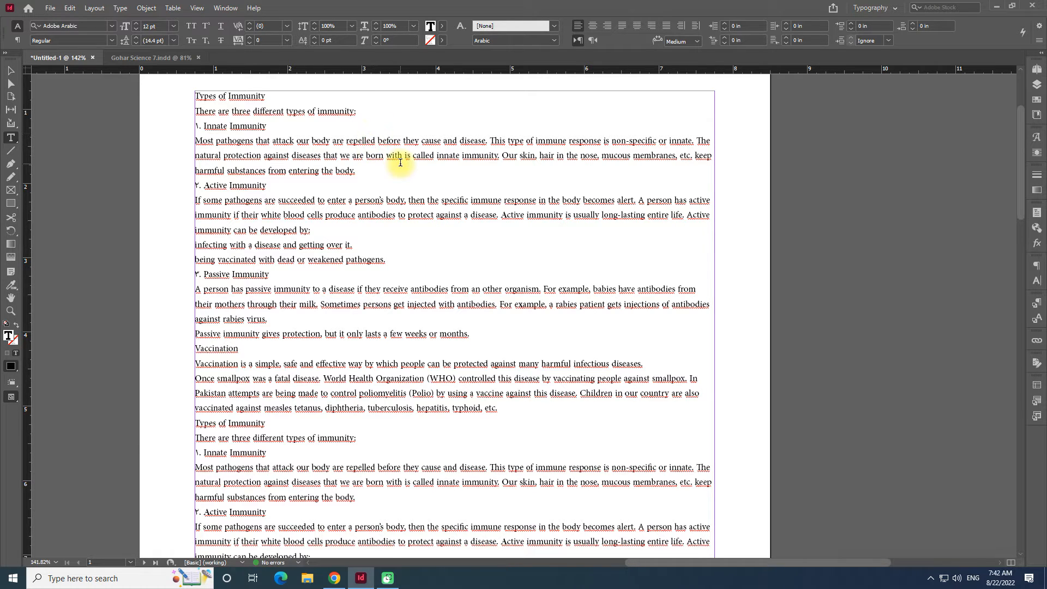
pyautogui.click(374, 156)
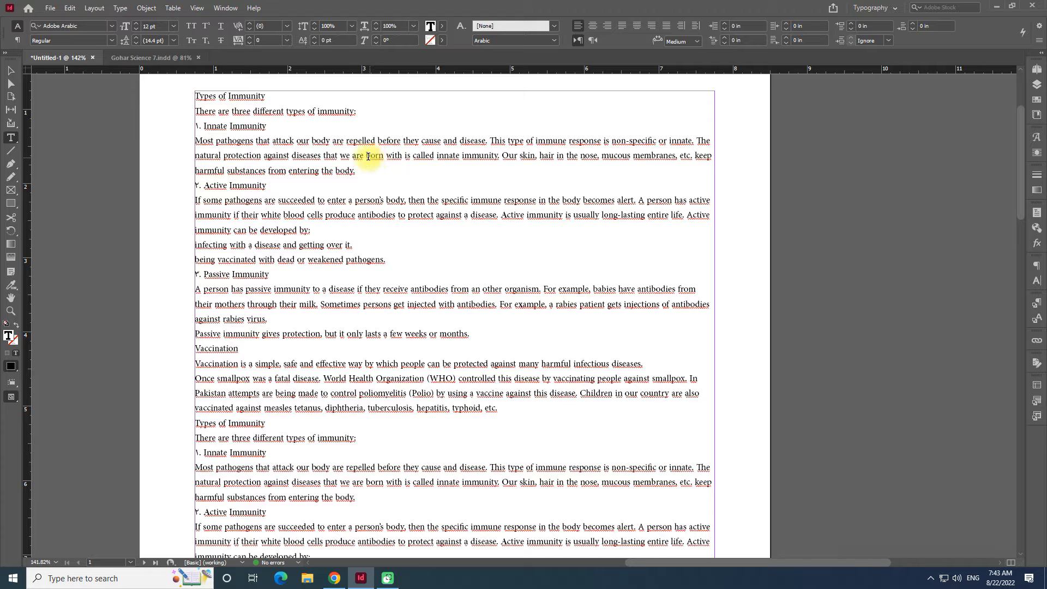
pyautogui.moveTo(374, 157); pyautogui.dragTo(414, 157)
pyautogui.click(409, 156)
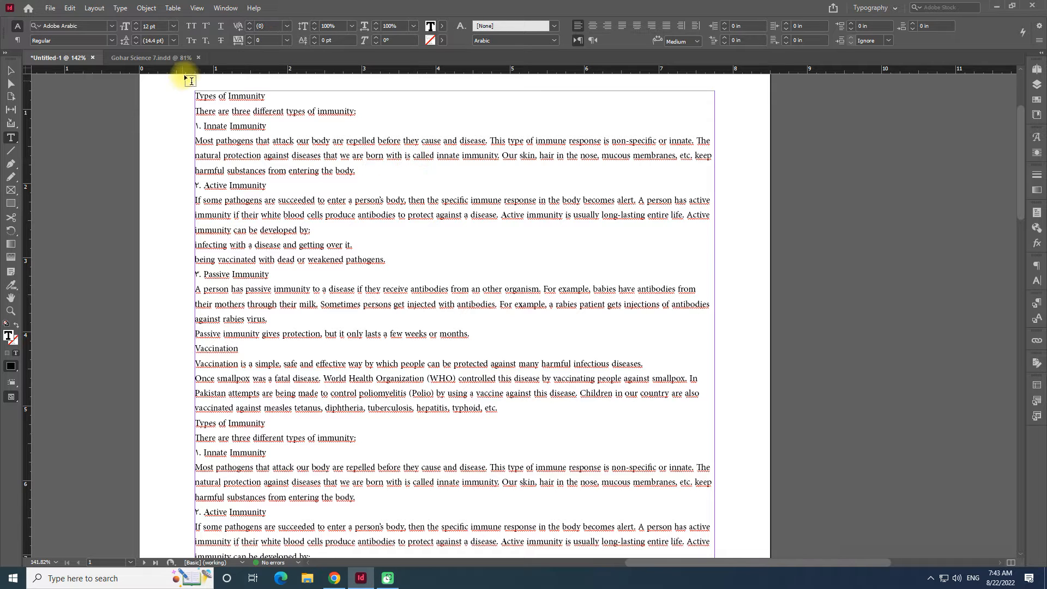
# Step: Enable merging the user dictionary into the document in the Dictionary preferences and review the Spelling preferences
pyautogui.click(69, 8)
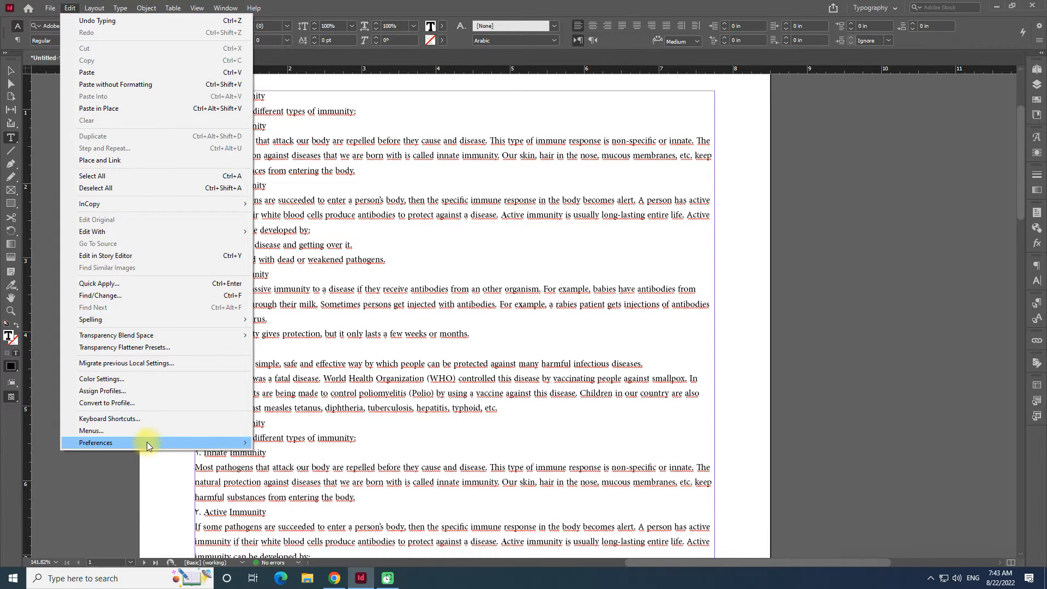
pyautogui.moveTo(147, 442)
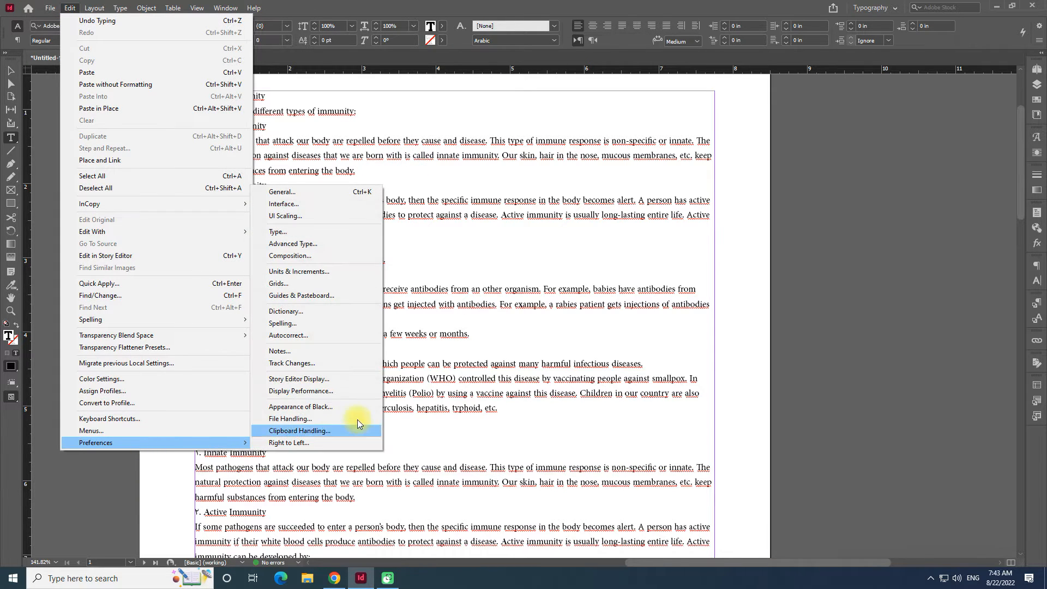
pyautogui.click(299, 311)
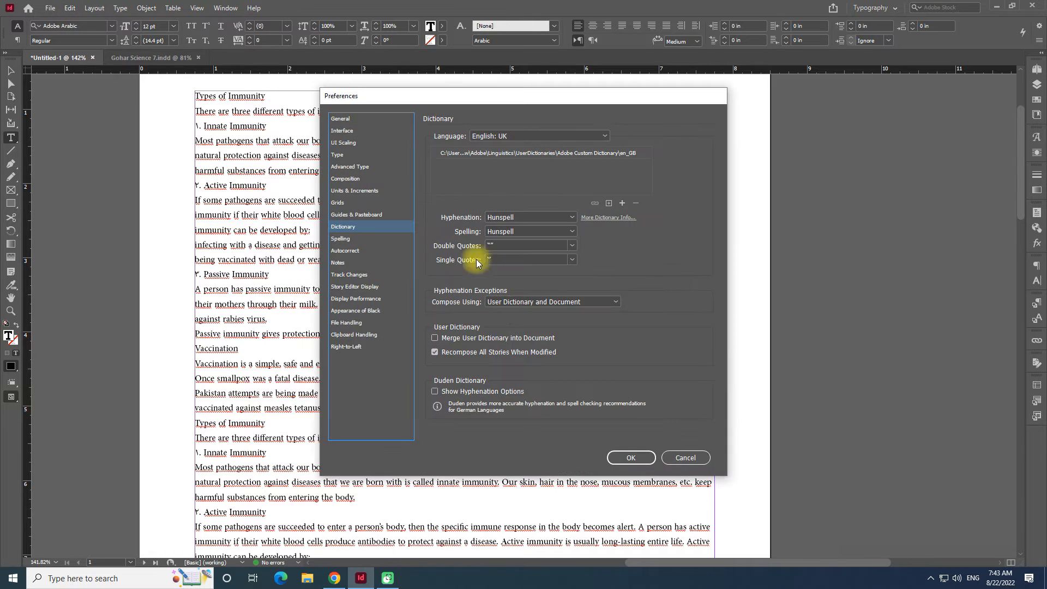
pyautogui.click(435, 338)
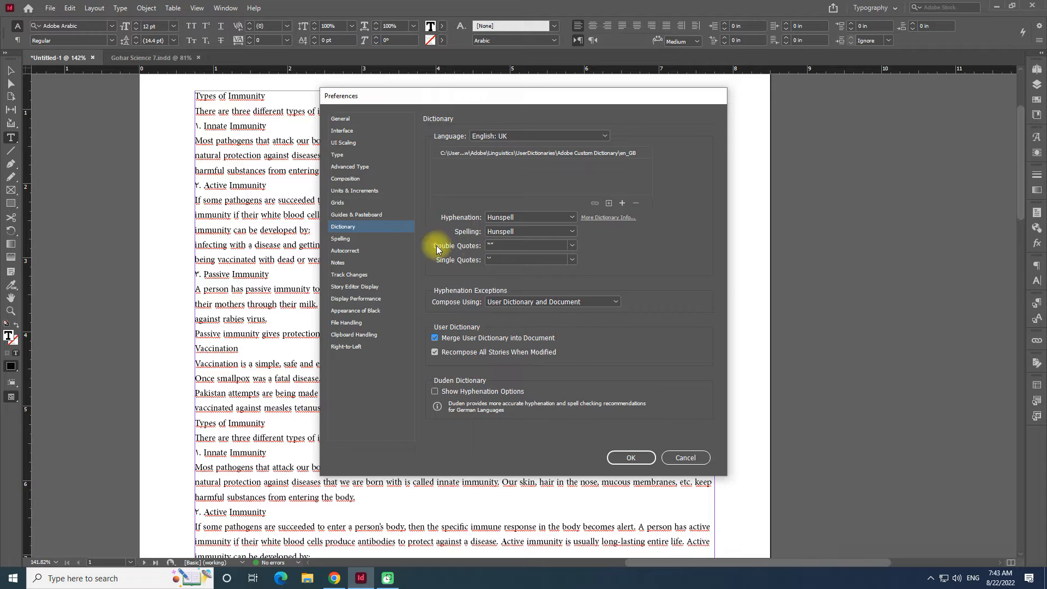
pyautogui.click(341, 239)
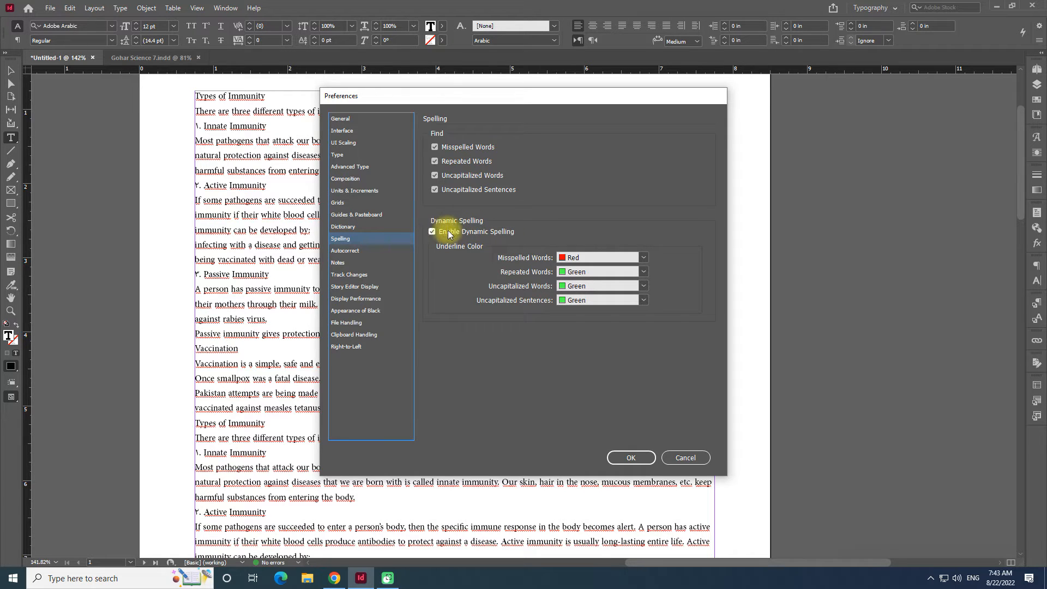
pyautogui.click(632, 458)
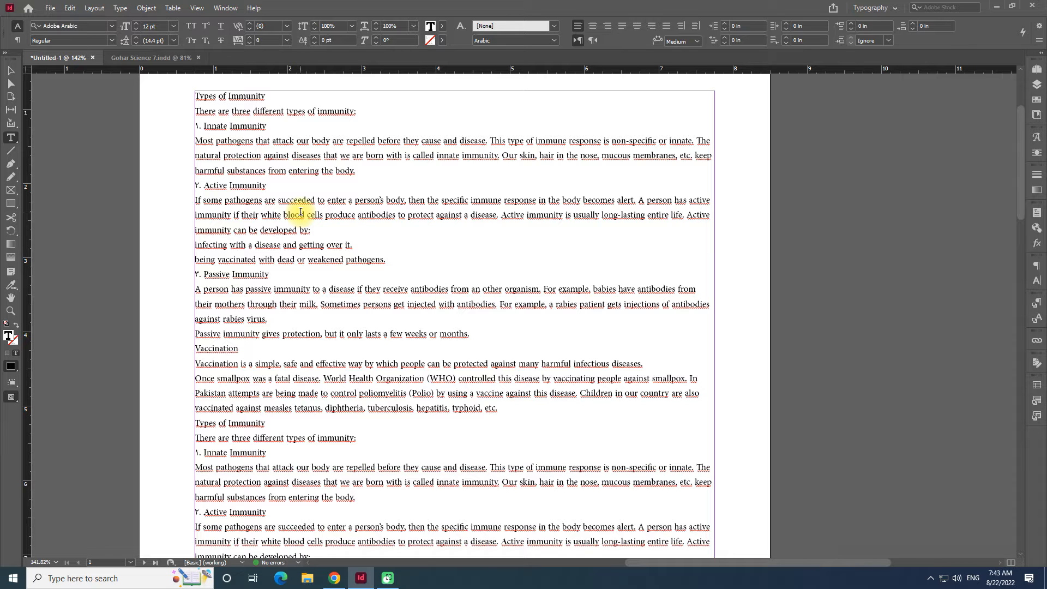
# Step: Apply the [Basic Paragraph] style to the first Innate Immunity paragraph, clearing its overrides
pyautogui.moveTo(233, 140); pyautogui.dragTo(438, 155)
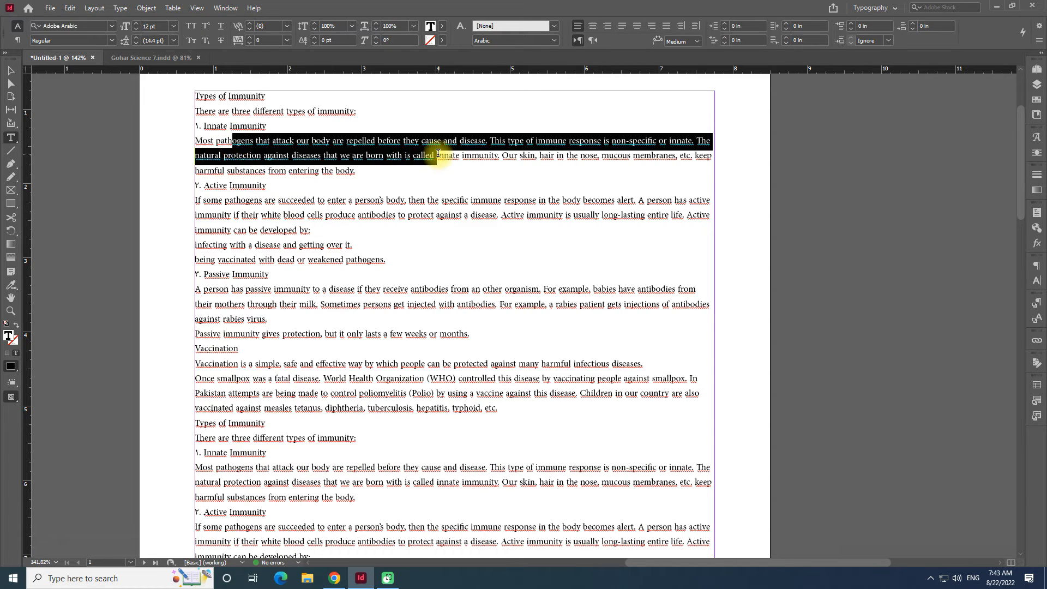
pyautogui.click(438, 155)
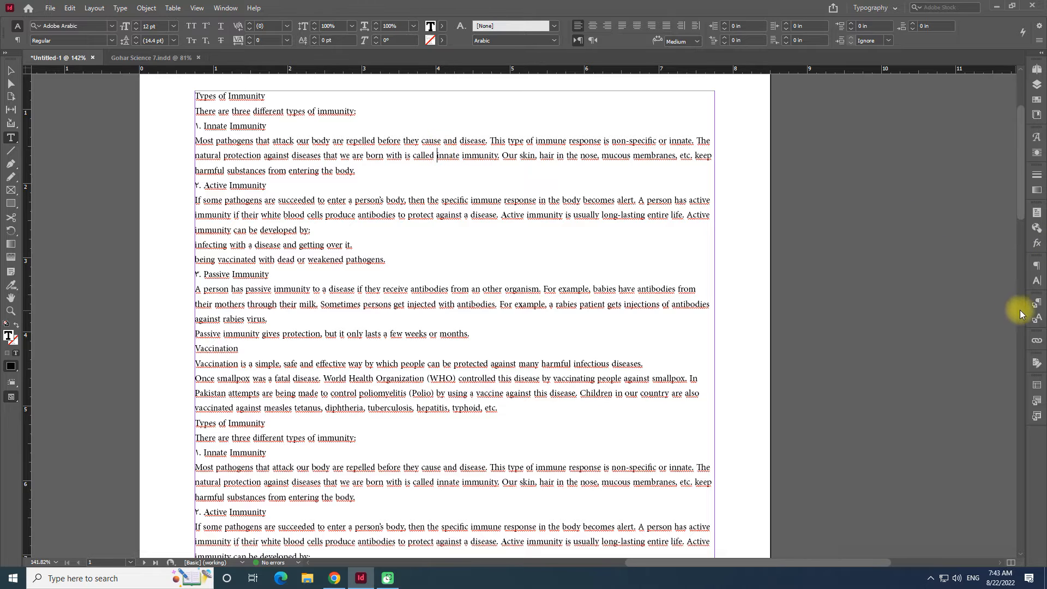
pyautogui.click(1036, 302)
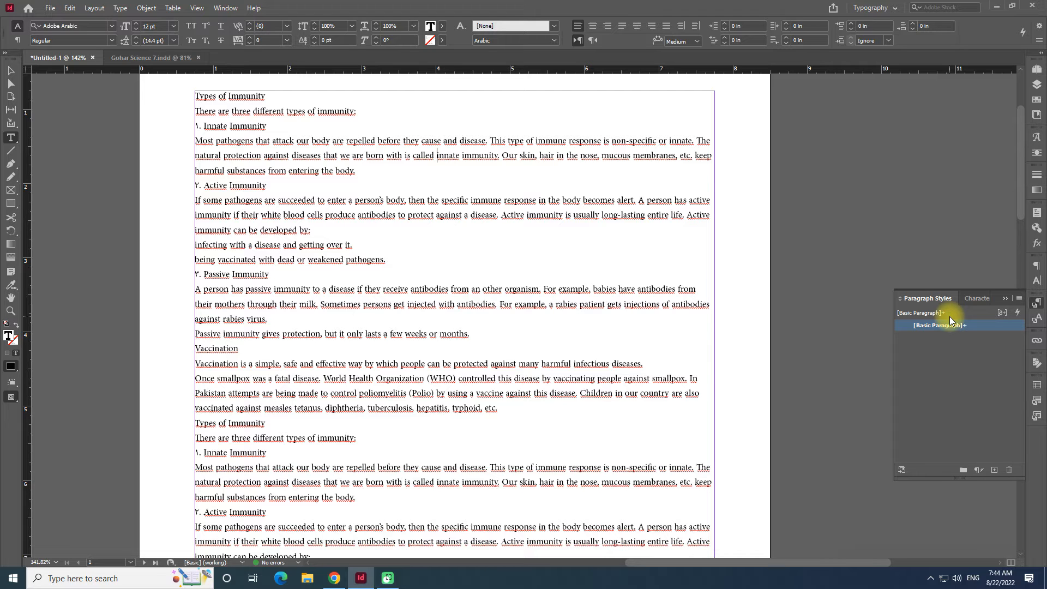
pyautogui.keyDown('alt'); pyautogui.click(992, 325); pyautogui.keyUp('alt')
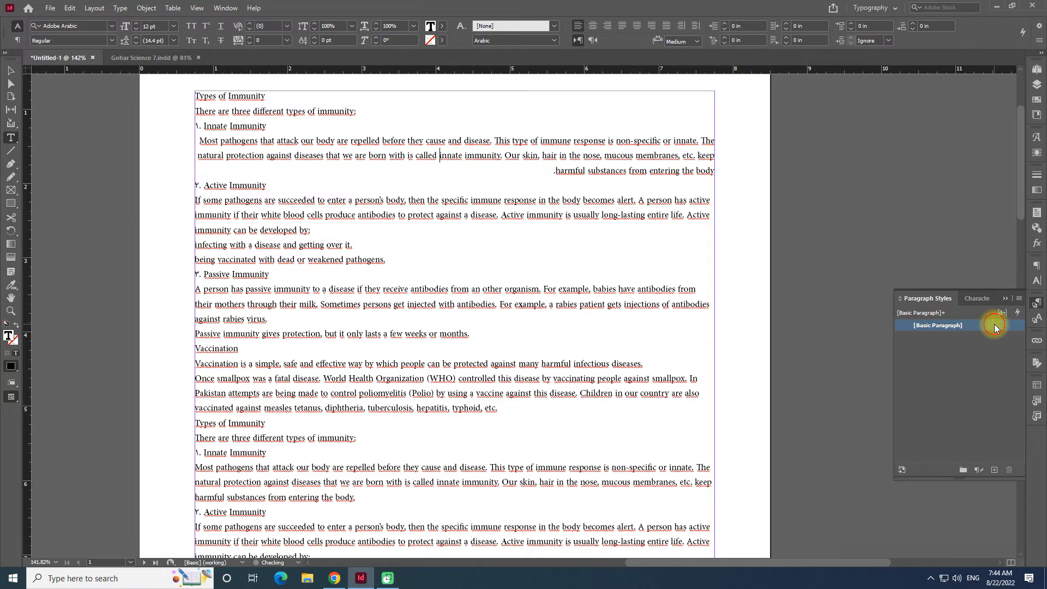
# Step: Review the general options of the [Basic Paragraph] style and assign it the shortcut Shift+Ctrl+Num 1
pyautogui.doubleClick(993, 325)
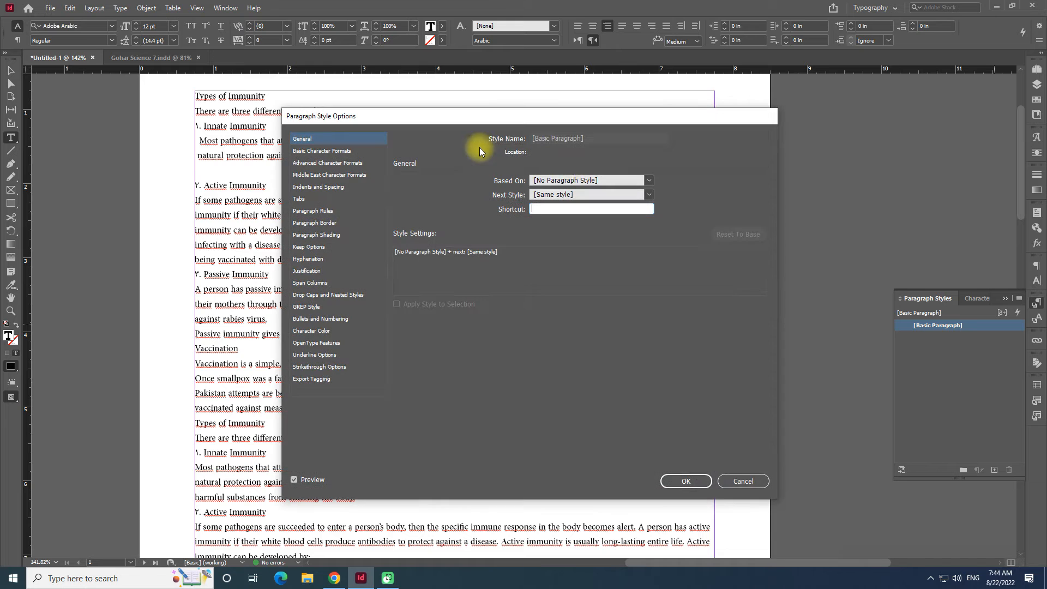
pyautogui.click(737, 481)
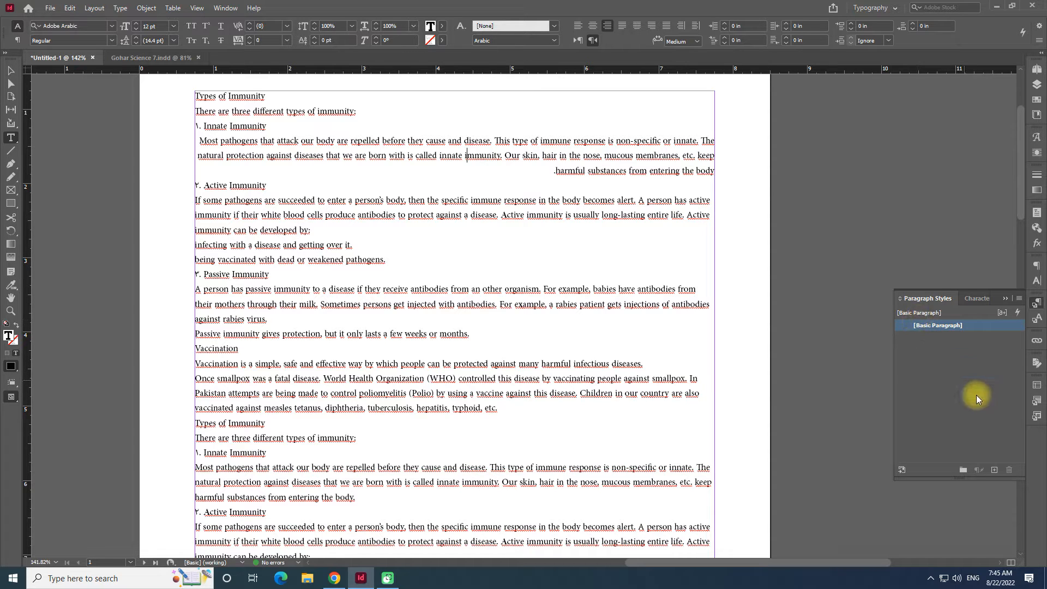
pyautogui.doubleClick(998, 328)
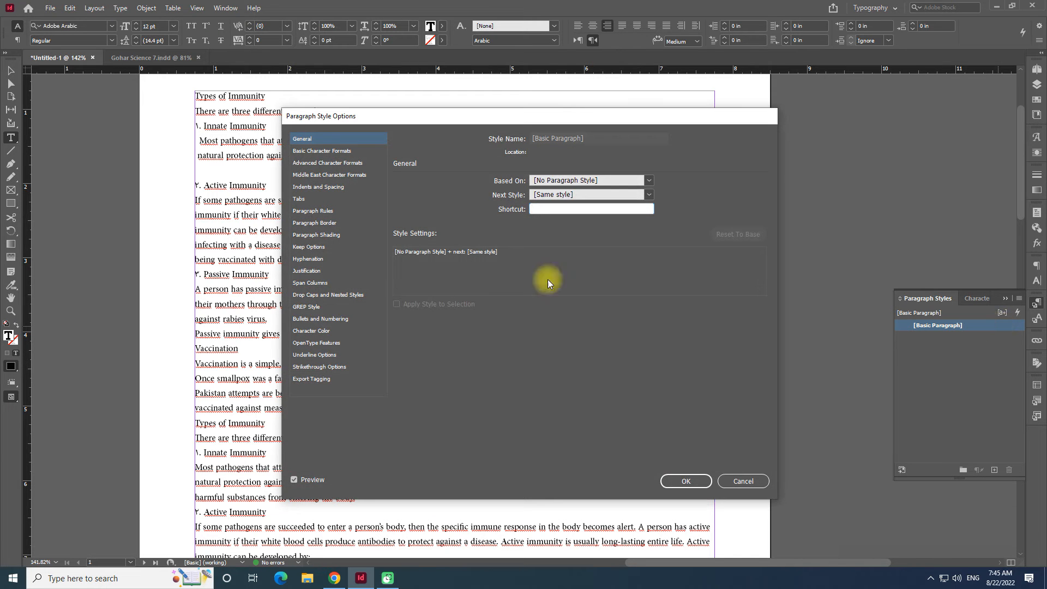
pyautogui.click(321, 150)
pyautogui.click(319, 141)
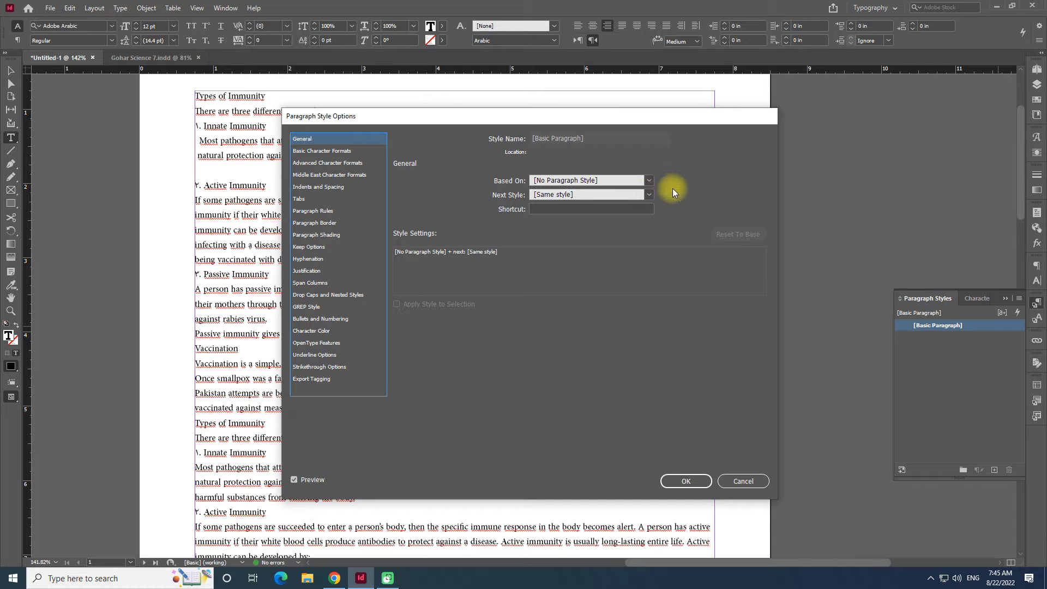
pyautogui.click(498, 198)
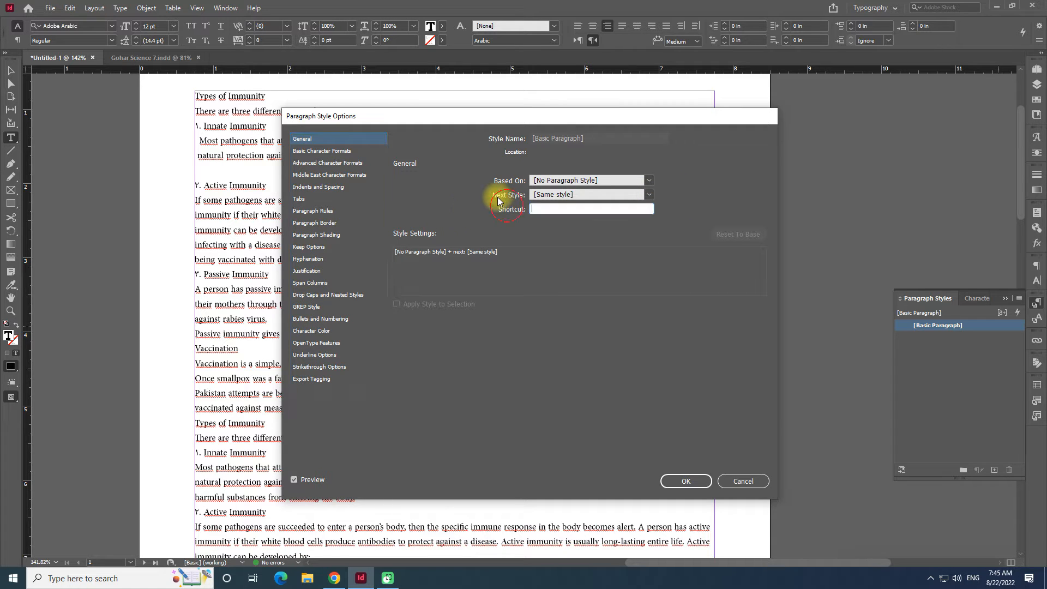
pyautogui.click(649, 196)
pyautogui.click(678, 190)
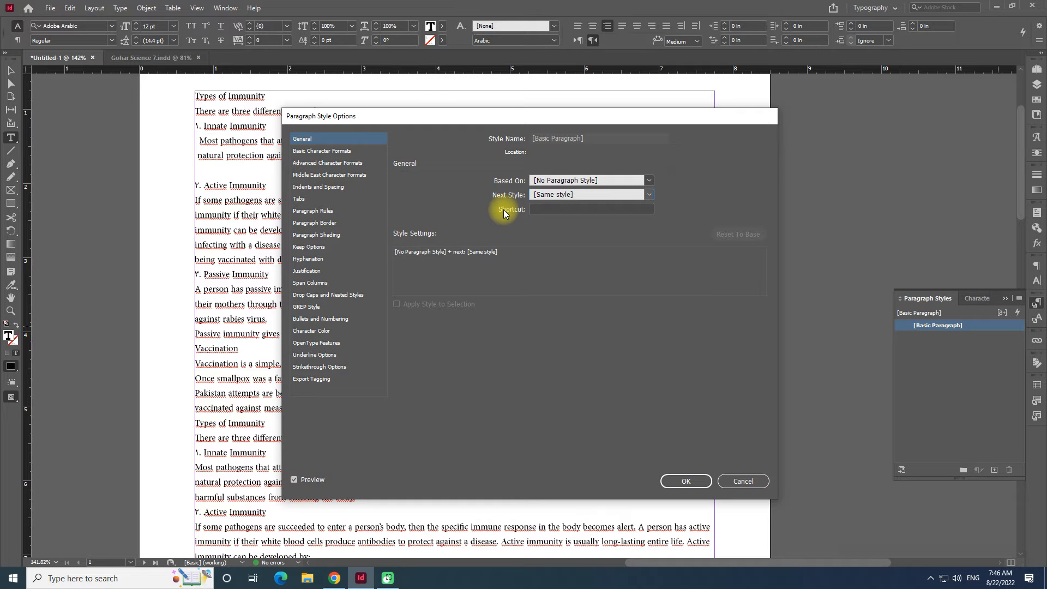
pyautogui.click(553, 211)
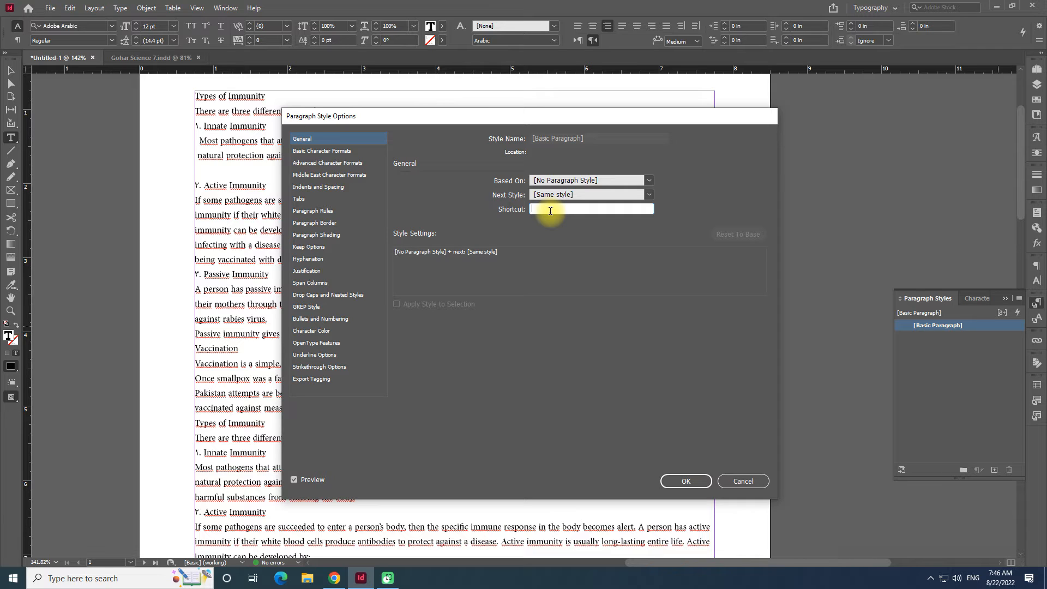
pyautogui.press('ctrl+shift+KP_1')
# Step: Set the [Basic Paragraph] style's font family to Calibri and check the available font styles
pyautogui.click(337, 155)
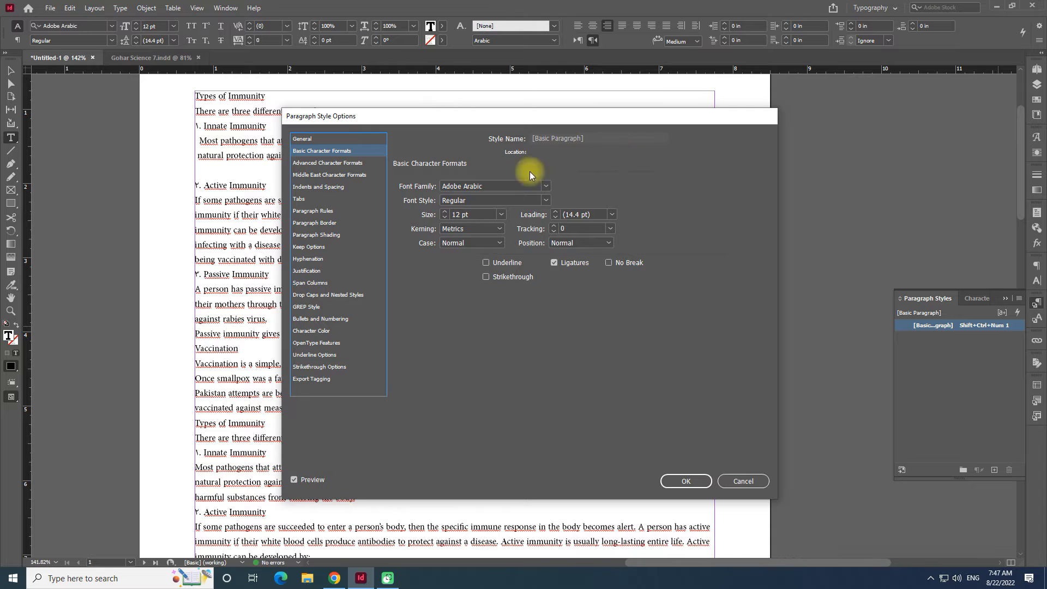
pyautogui.click(548, 185)
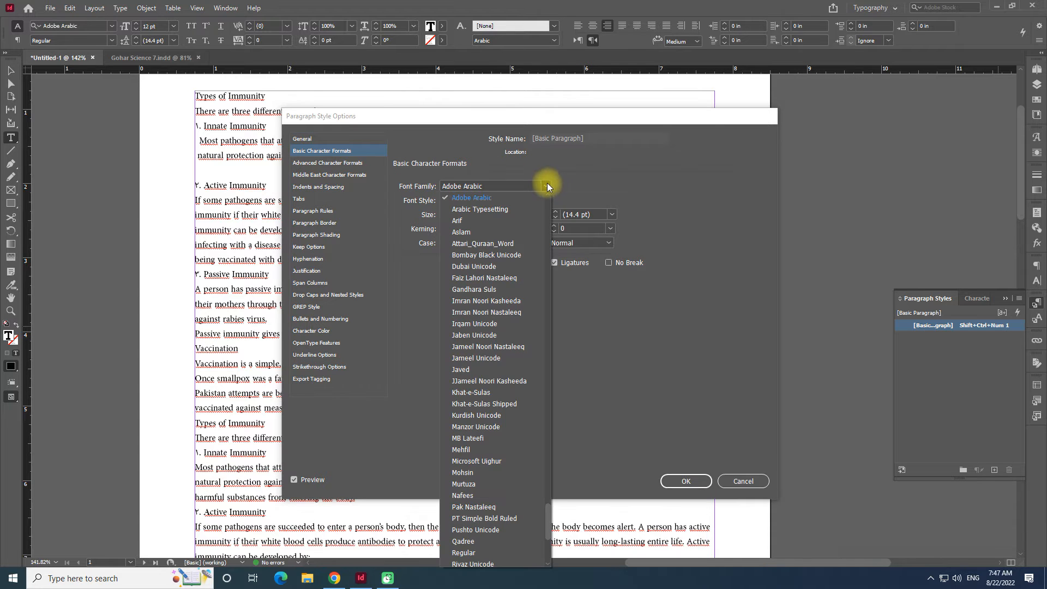
pyautogui.scroll(7, 527, 199)
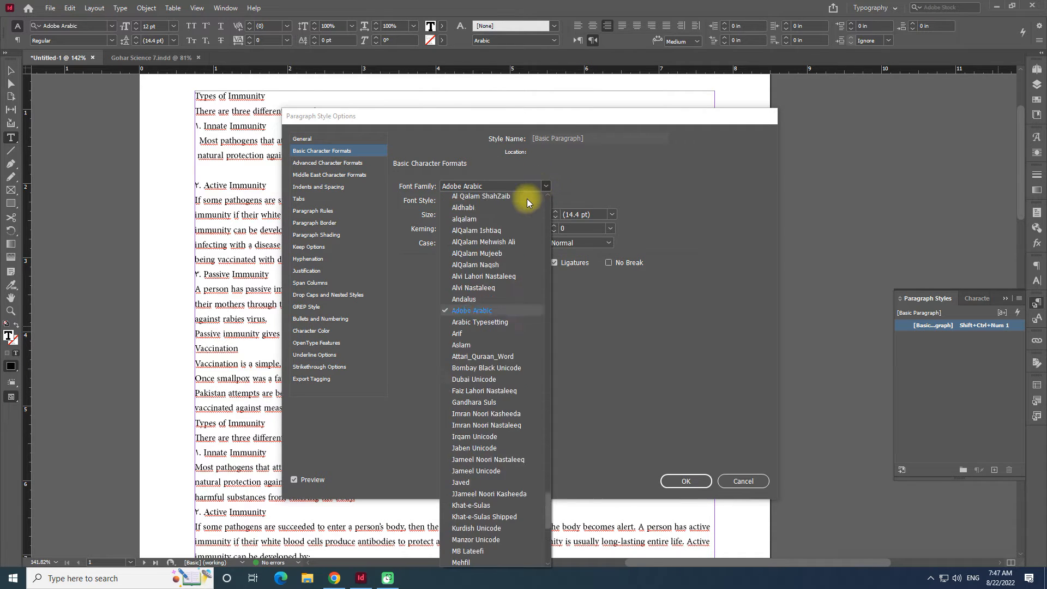
pyautogui.scroll(10, 526, 200)
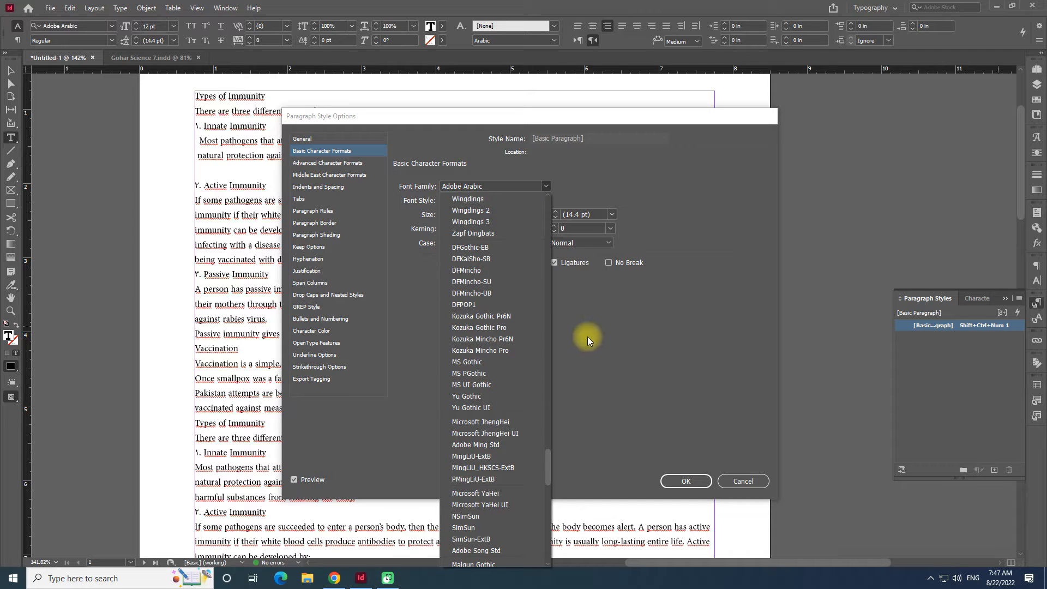
pyautogui.moveTo(547, 460); pyautogui.dragTo(549, 201)
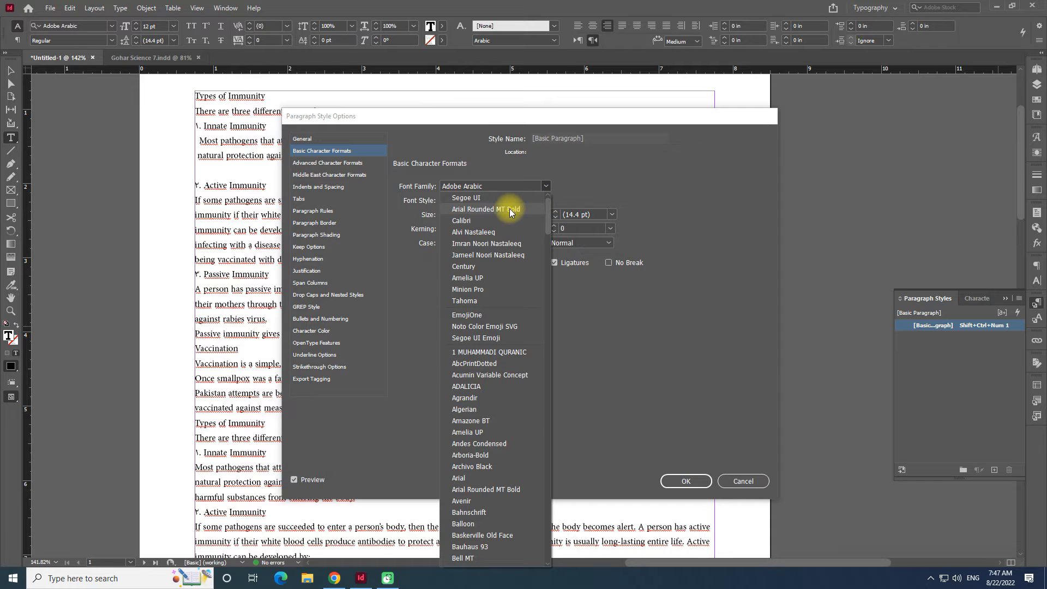
pyautogui.click(469, 220)
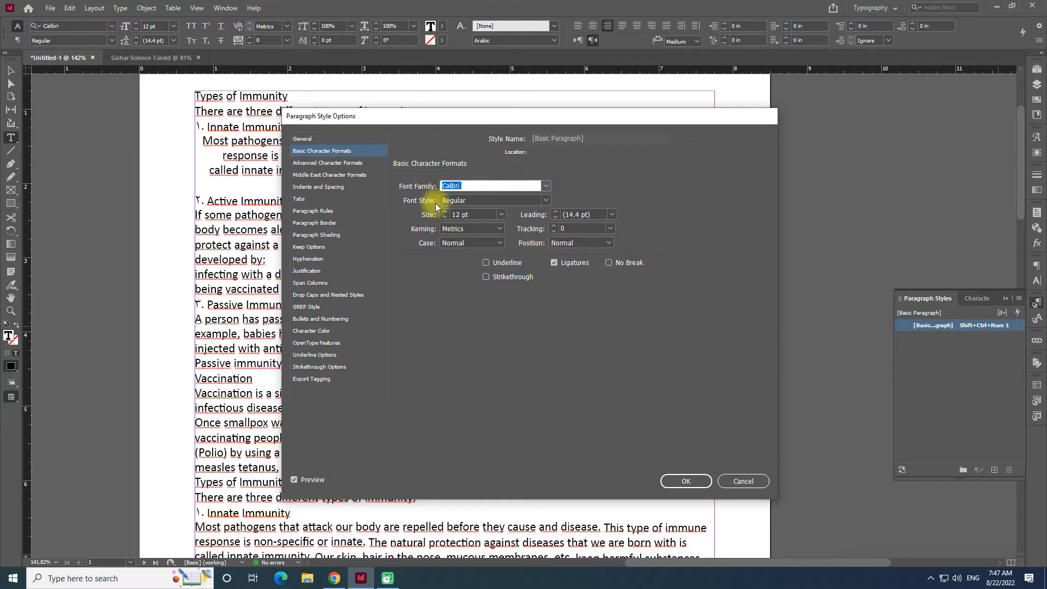
pyautogui.click(543, 201)
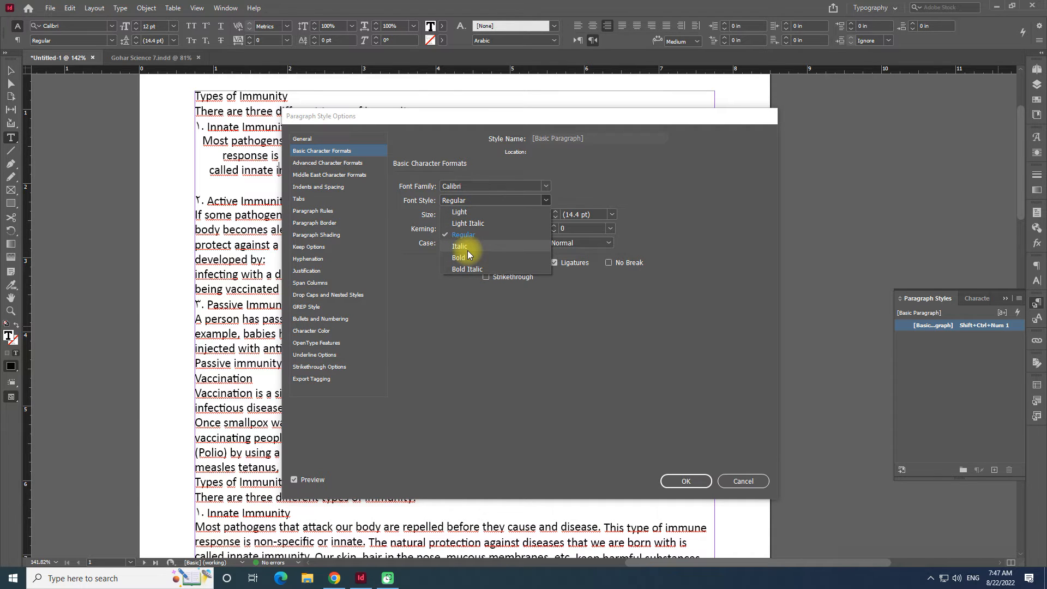
pyautogui.click(600, 181)
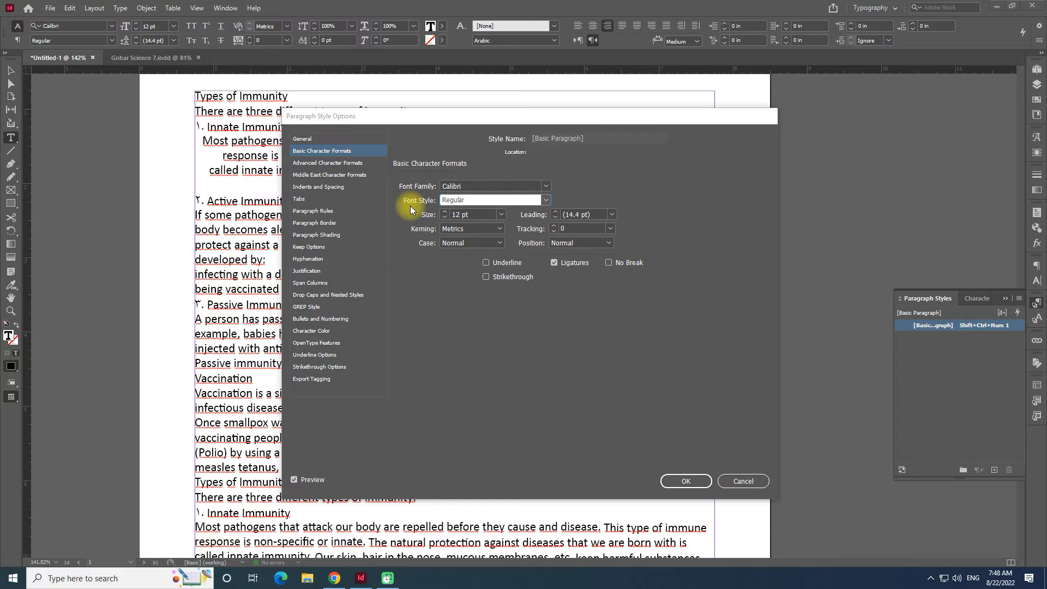
# Step: Set the [Basic Paragraph] style's font size to 15 pt
pyautogui.click(497, 317)
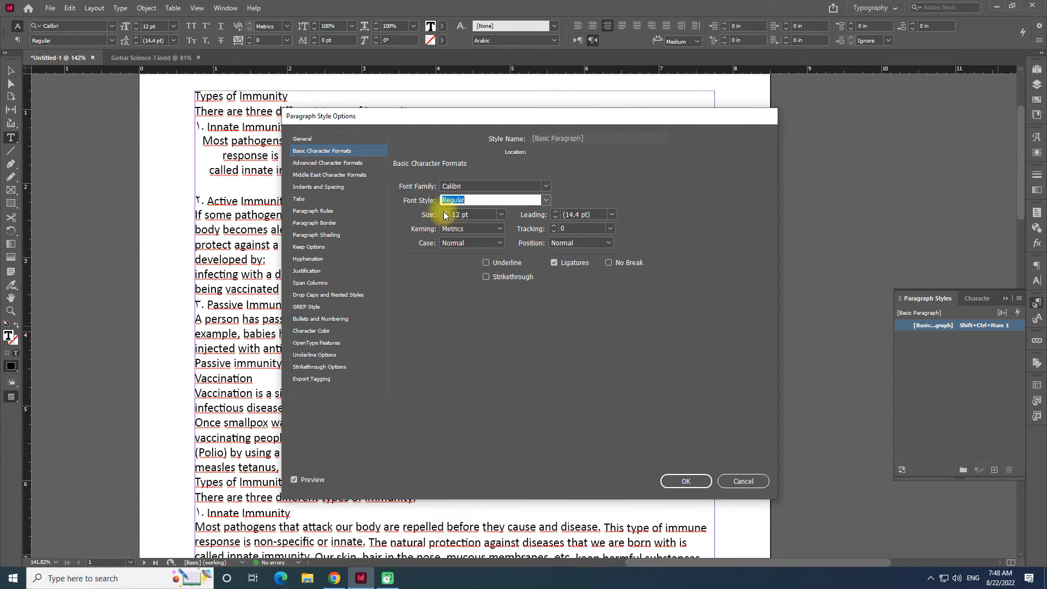
pyautogui.click(444, 213)
pyautogui.click(445, 211)
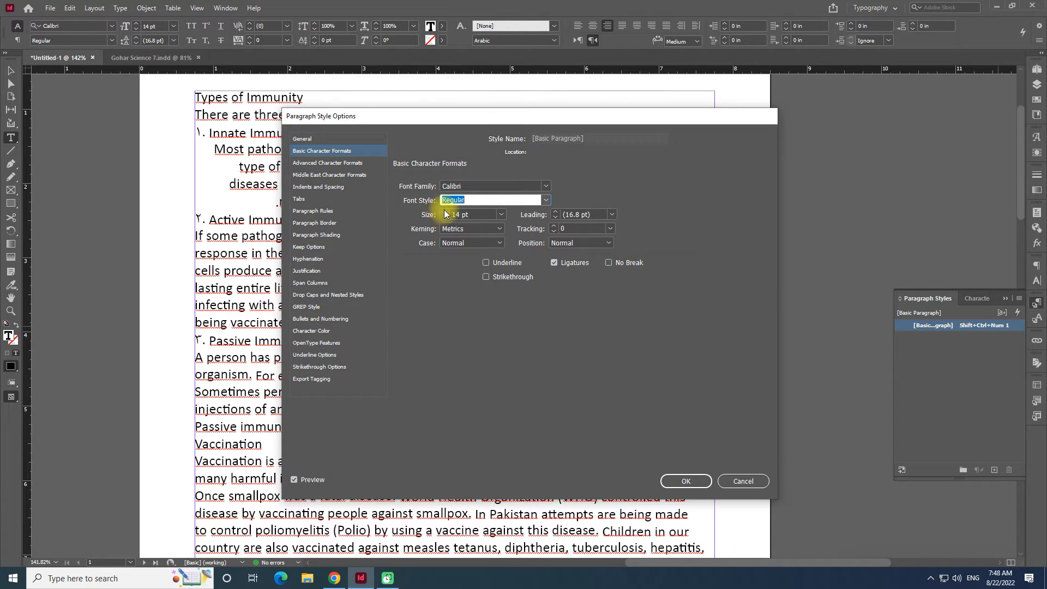
pyautogui.moveTo(353, 120); pyautogui.dragTo(400, 114)
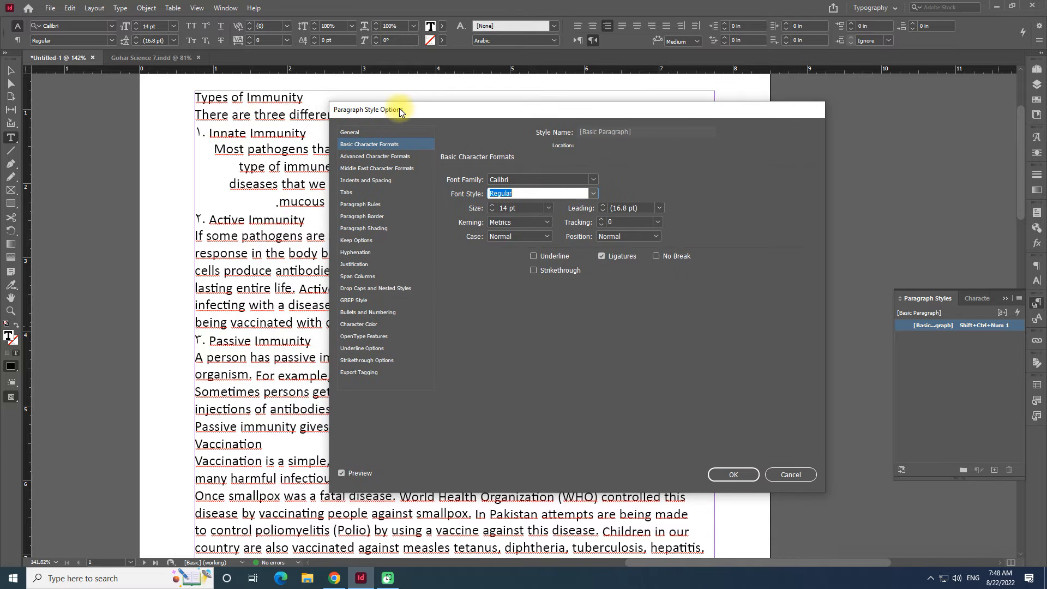
pyautogui.click(492, 206)
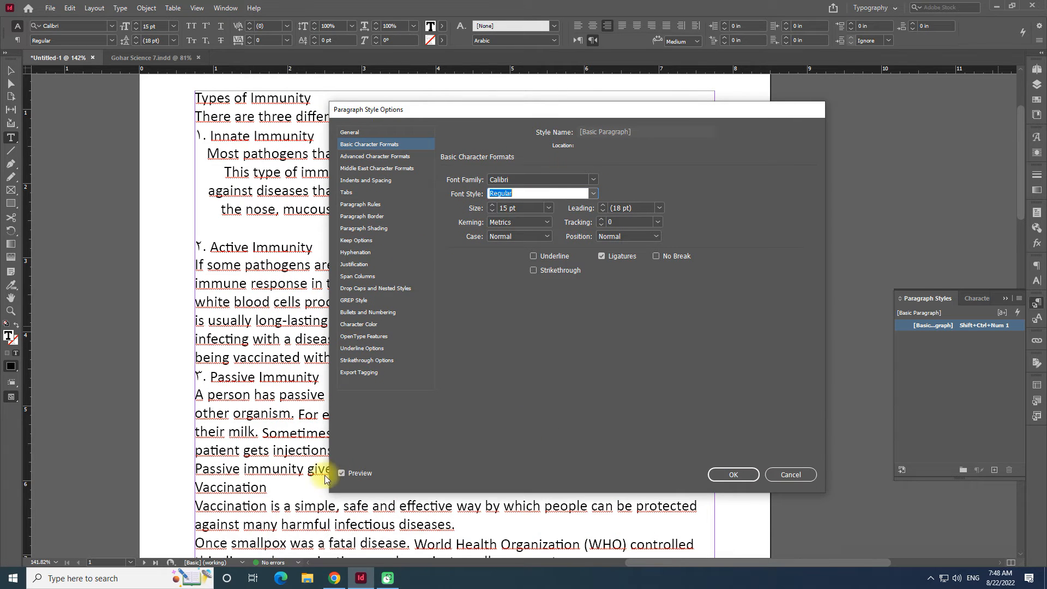
# Step: Compare the page text with and without the style changes by switching the preview off and back on
pyautogui.click(340, 473)
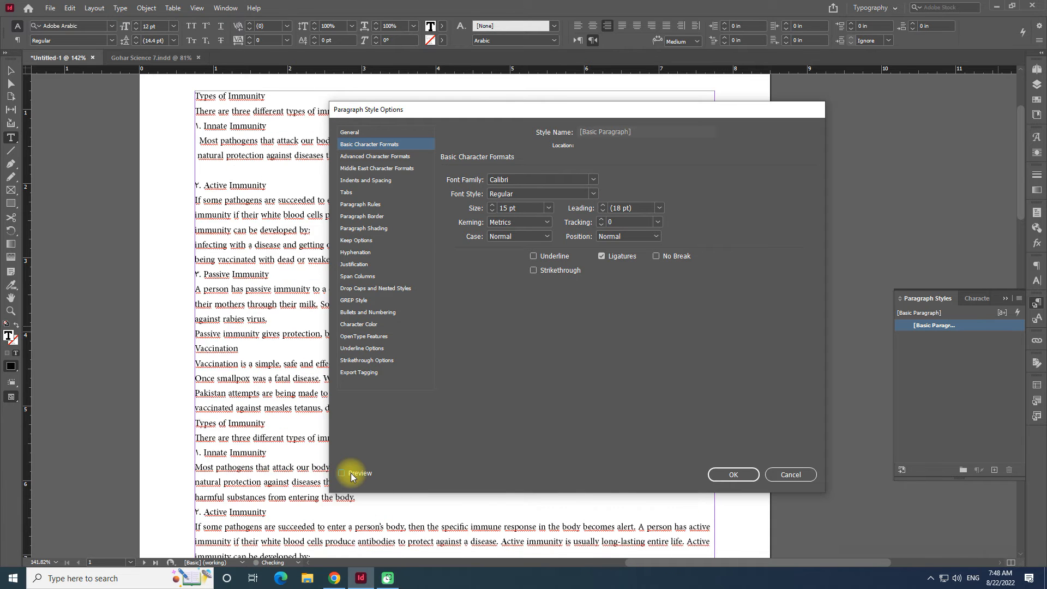
pyautogui.click(341, 473)
pyautogui.click(350, 474)
pyautogui.click(350, 474)
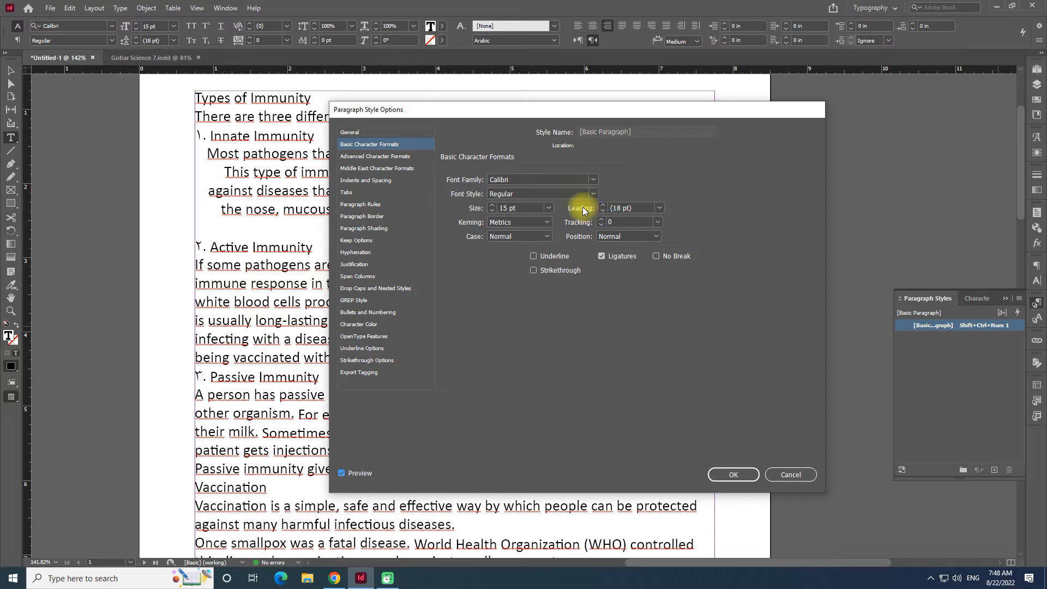
pyautogui.click(597, 354)
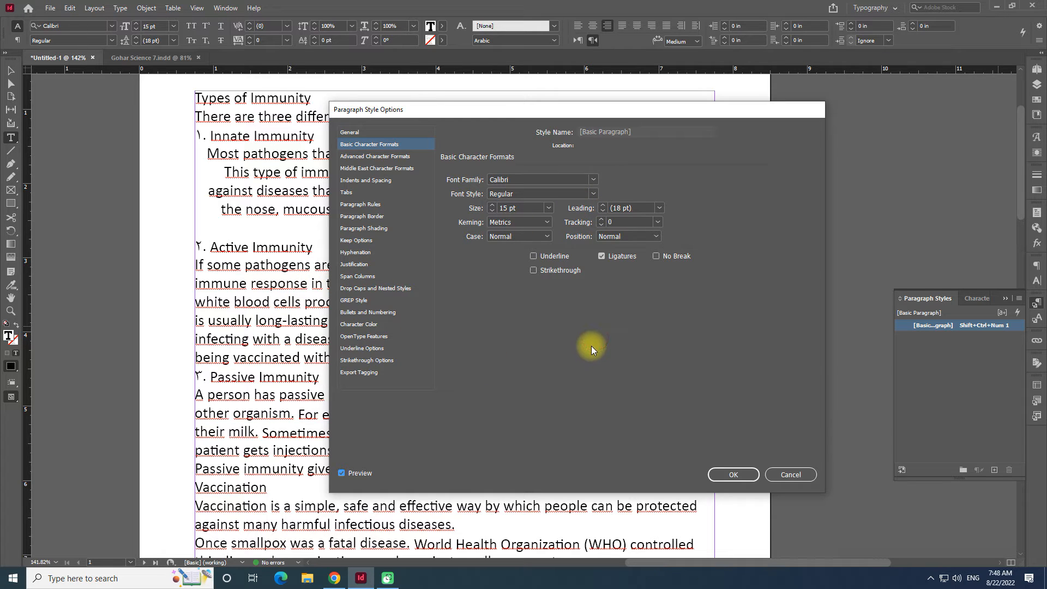
# Step: Review the available kerning, case and position choices in the style's basic character formats
pyautogui.click(548, 222)
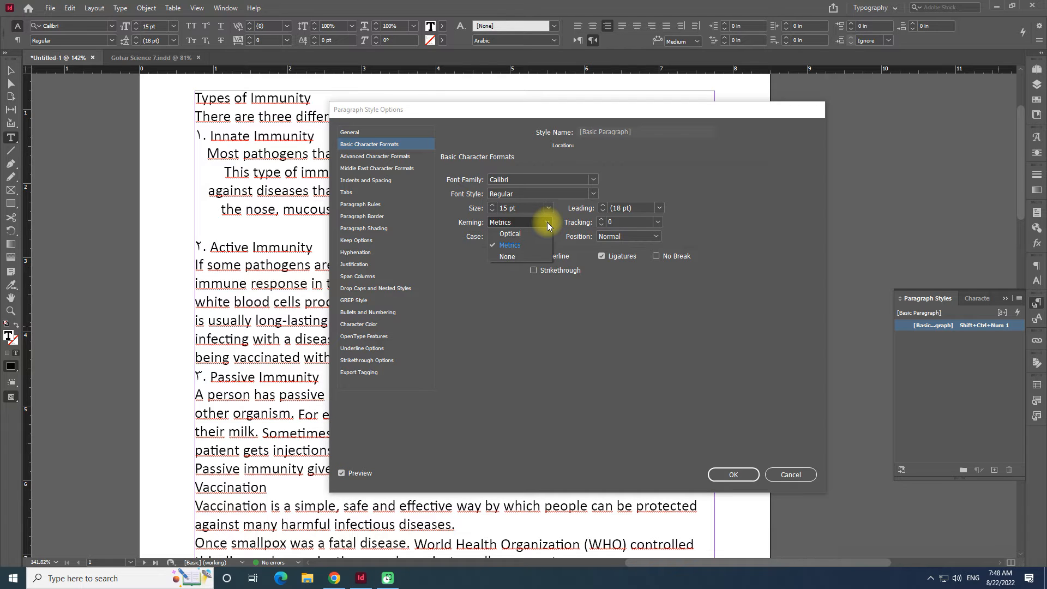
pyautogui.click(547, 221)
pyautogui.click(548, 236)
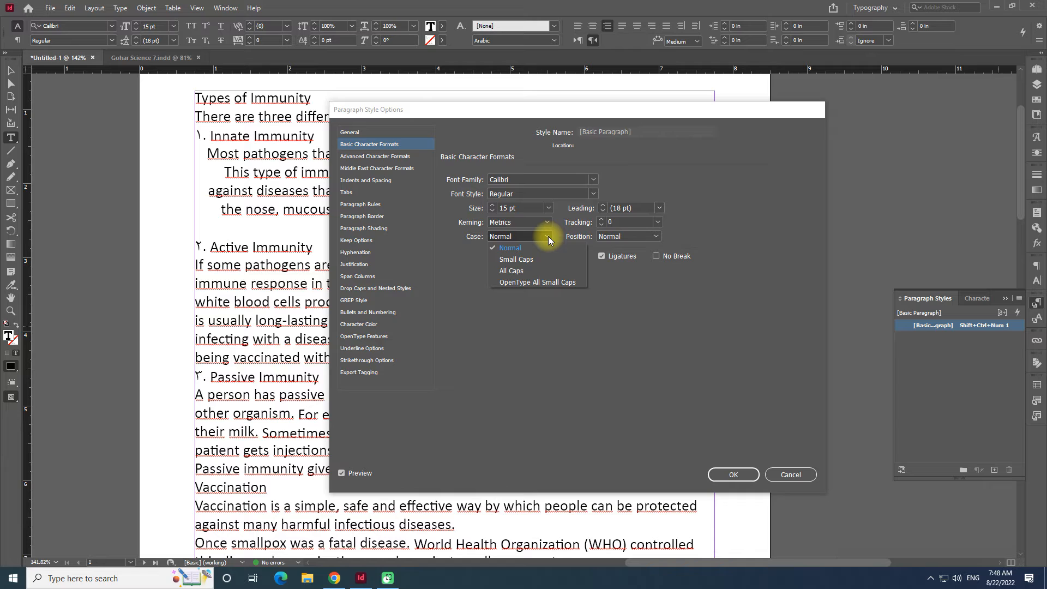
pyautogui.click(548, 237)
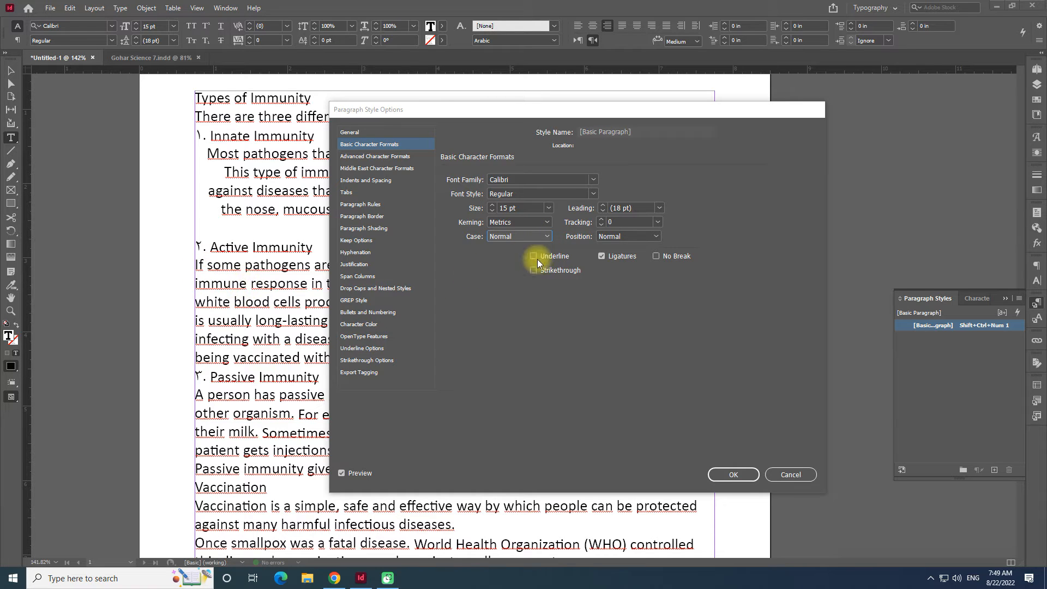
pyautogui.click(546, 236)
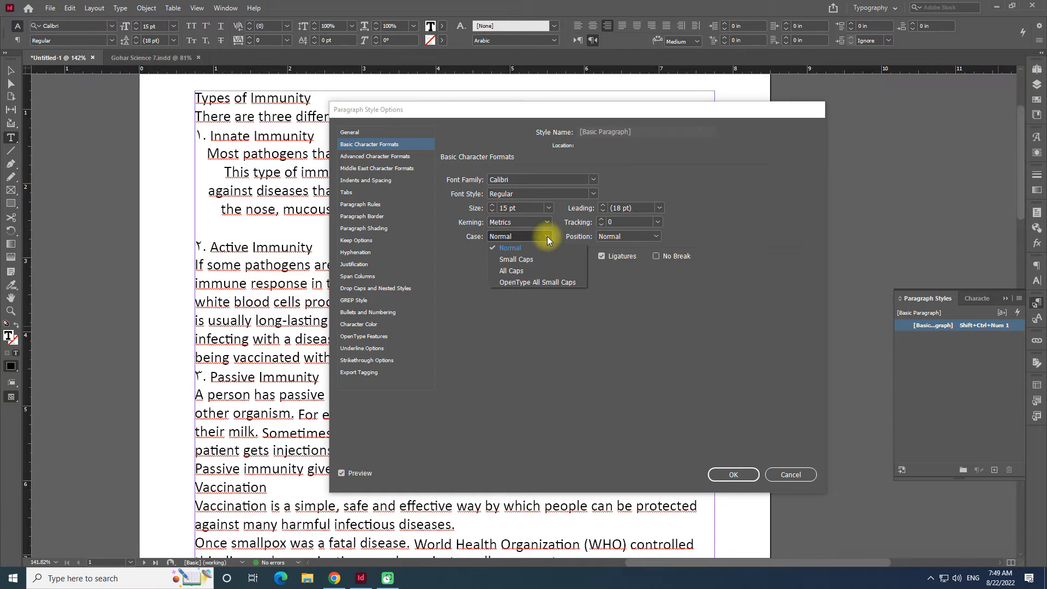
pyautogui.click(577, 246)
pyautogui.click(657, 237)
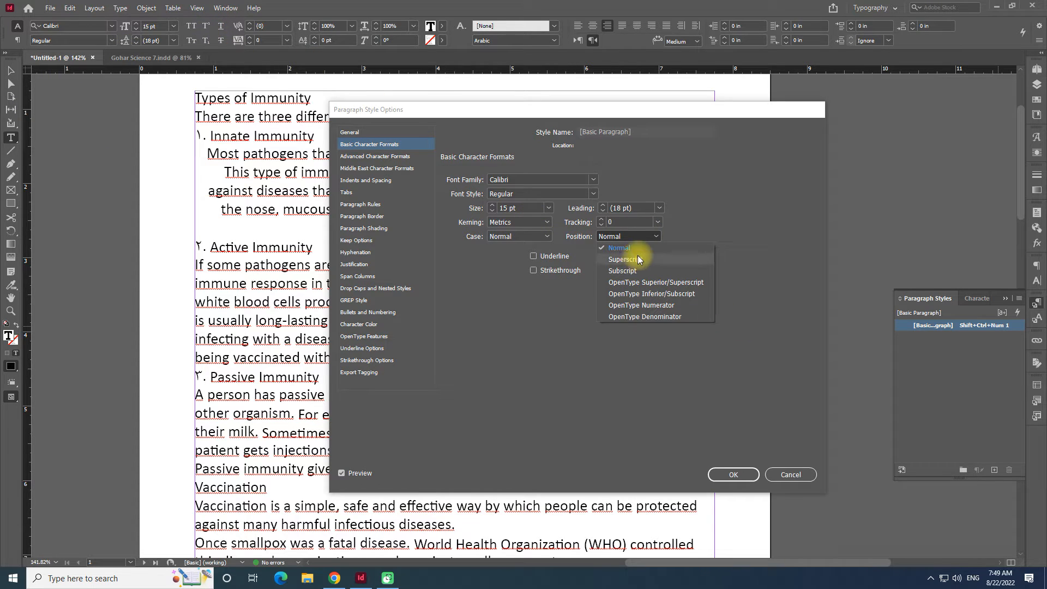
pyautogui.click(701, 233)
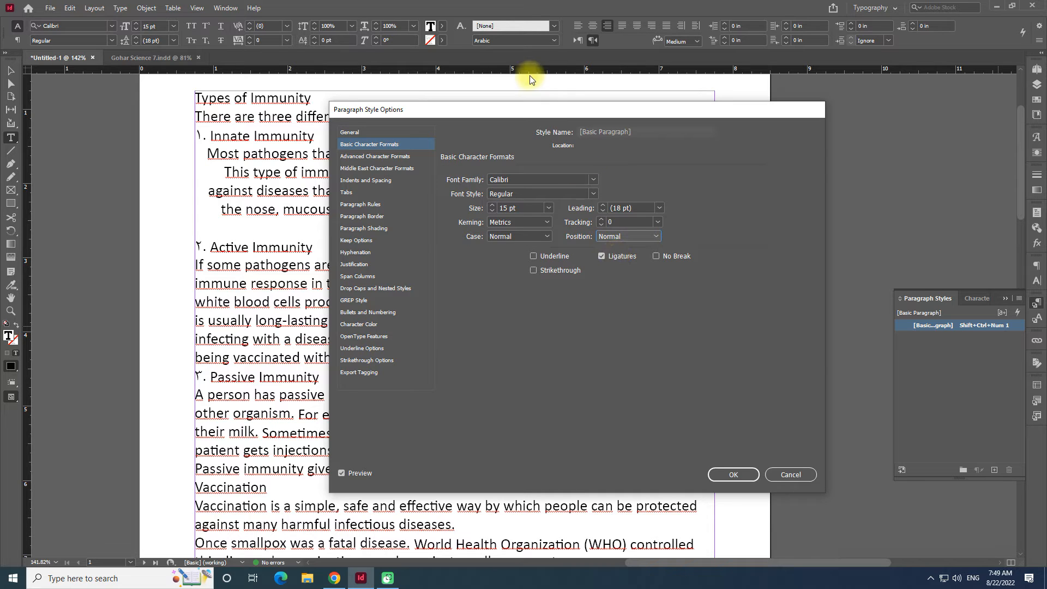
# Step: Turn off ligatures in the [Basic Paragraph] style's basic character formats
pyautogui.moveTo(539, 114); pyautogui.dragTo(548, 93)
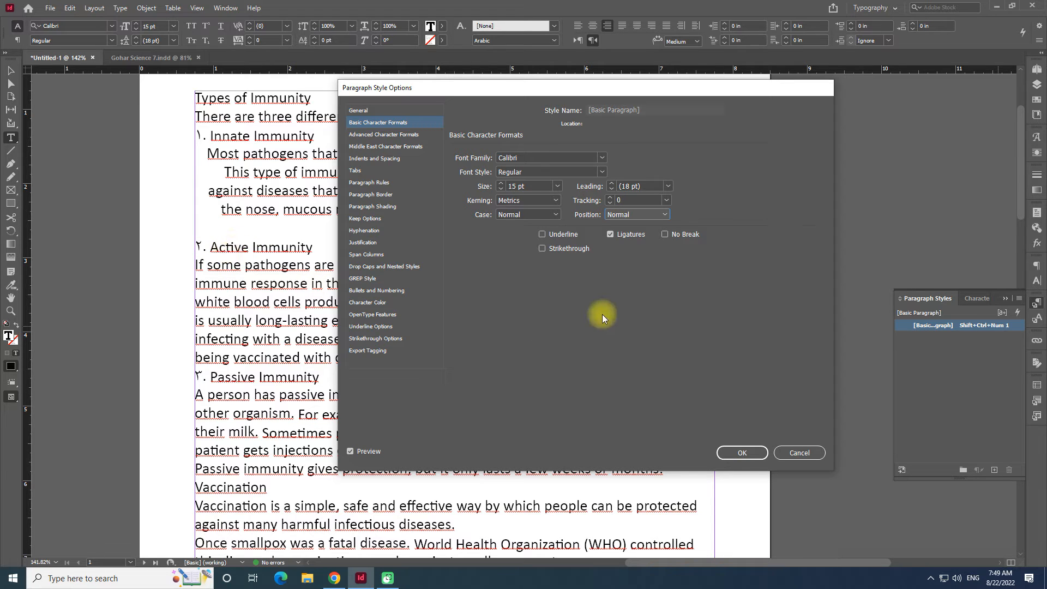
pyautogui.click(613, 234)
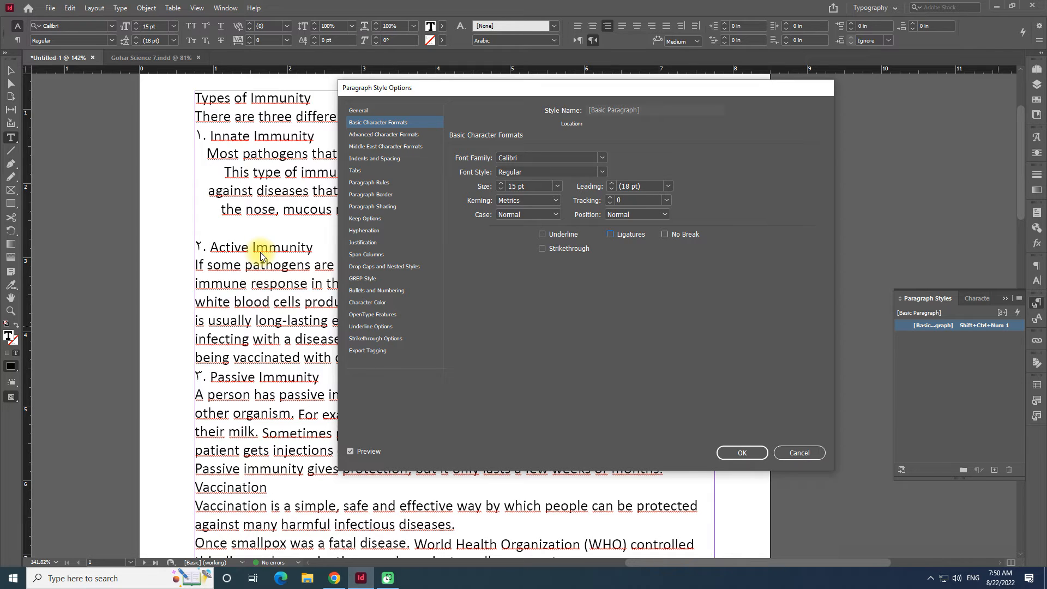
pyautogui.click(619, 268)
pyautogui.click(611, 235)
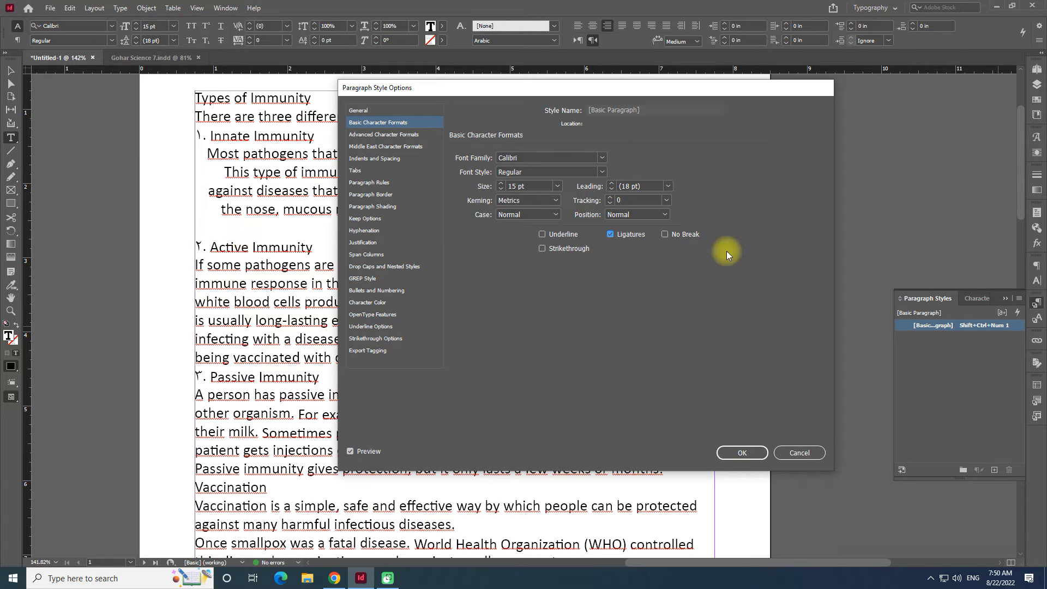
pyautogui.click(622, 235)
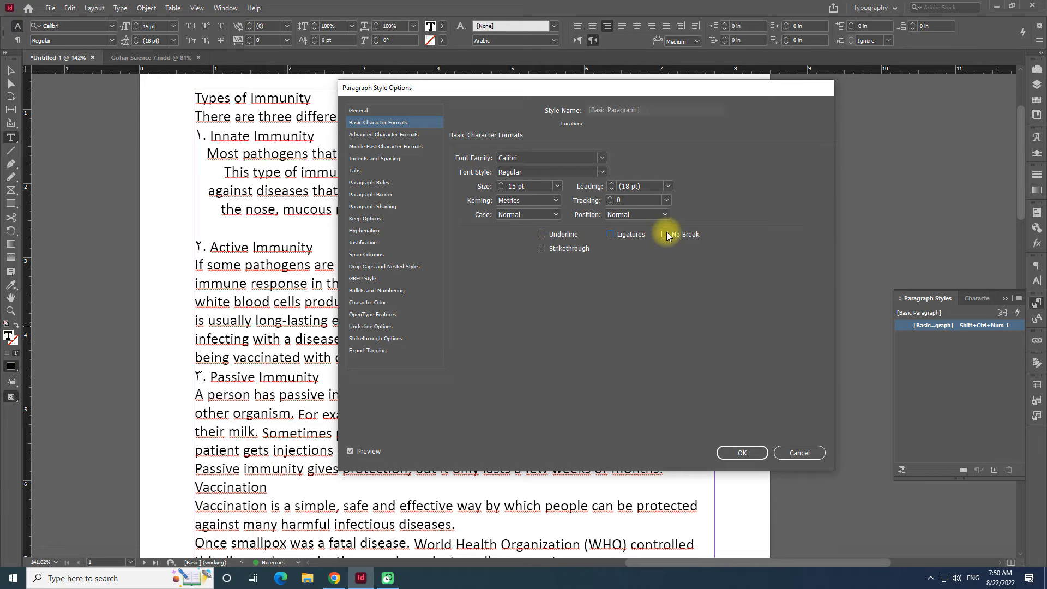
# Step: Try the Underline, No Break and Strikethrough options on the [Basic Paragraph] style, switching each one off again
pyautogui.click(571, 235)
pyautogui.click(571, 233)
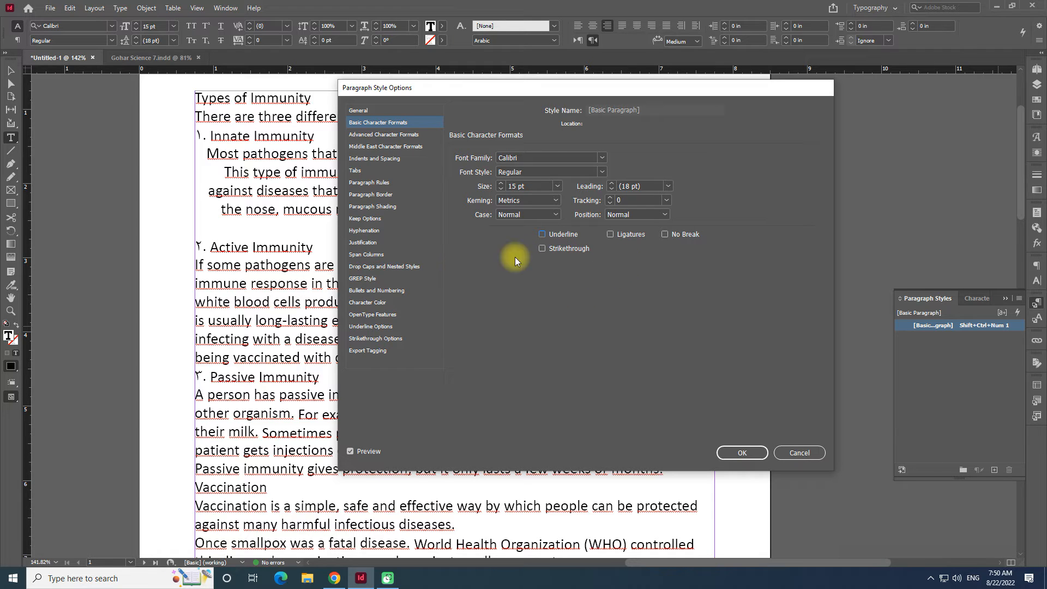
pyautogui.click(665, 236)
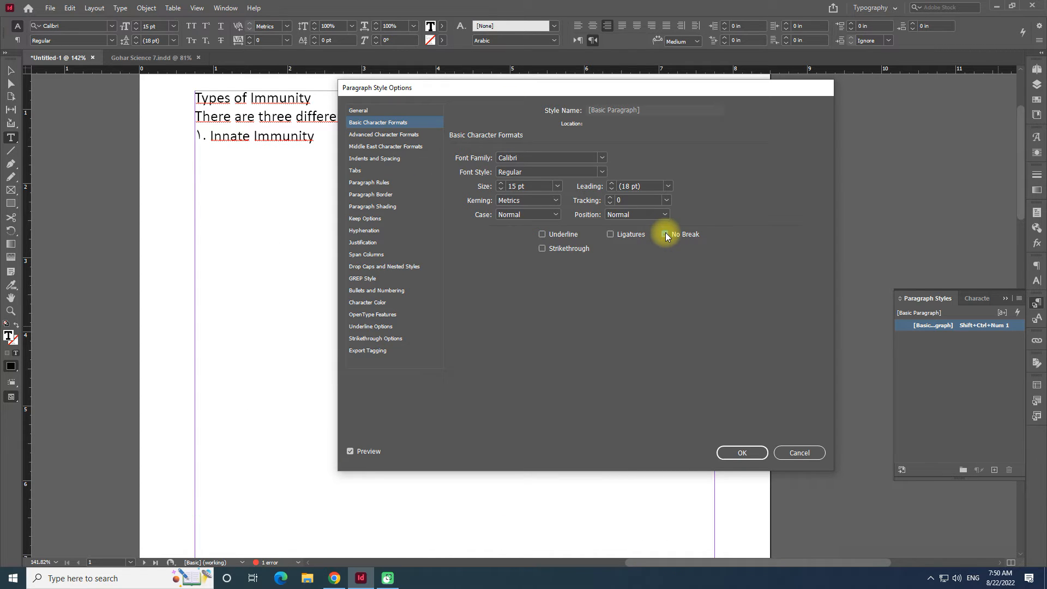
pyautogui.click(679, 235)
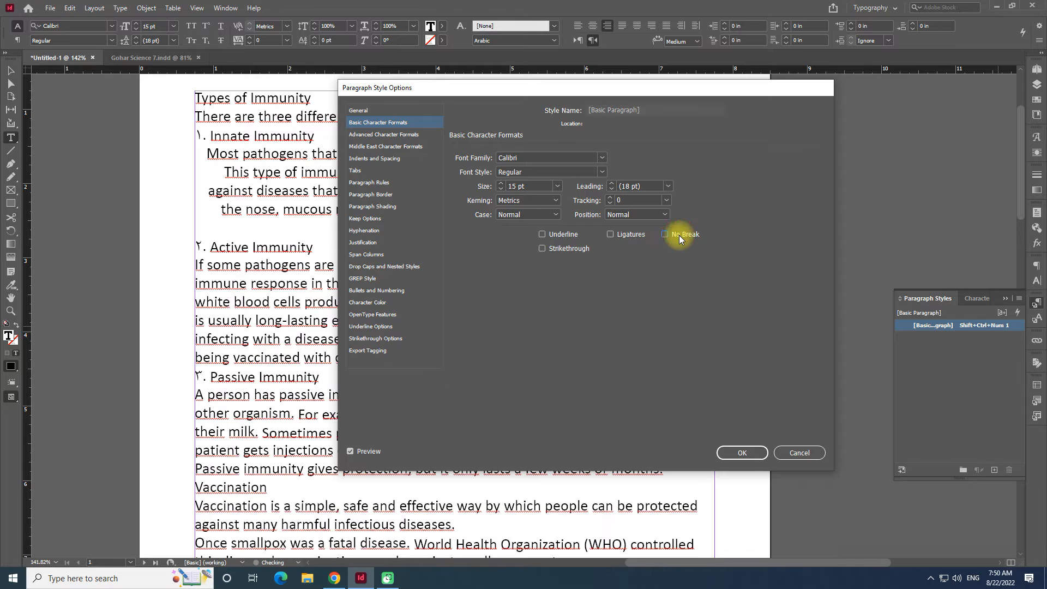
pyautogui.click(542, 235)
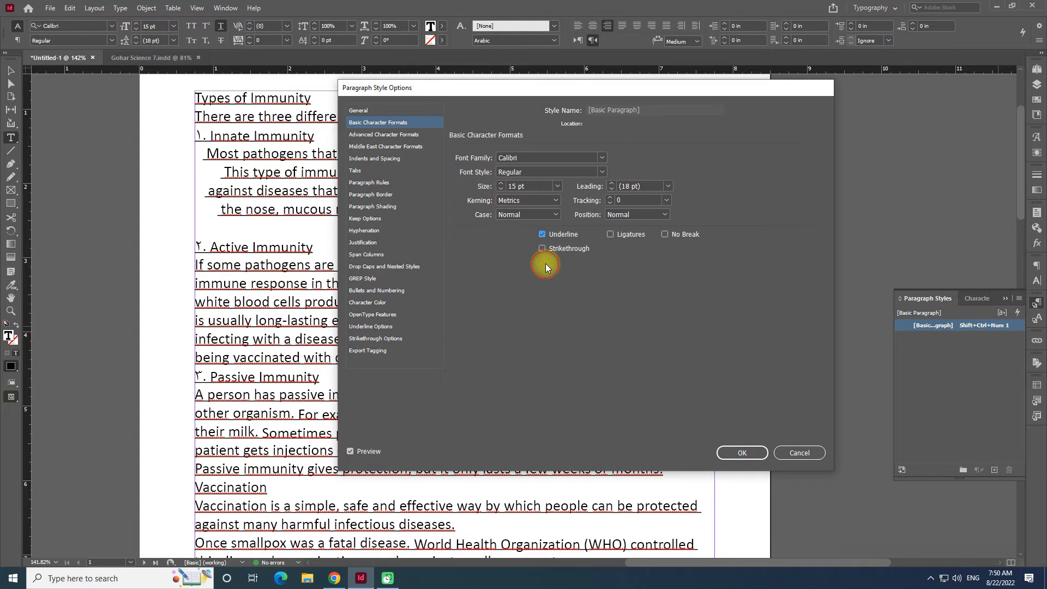
pyautogui.click(543, 249)
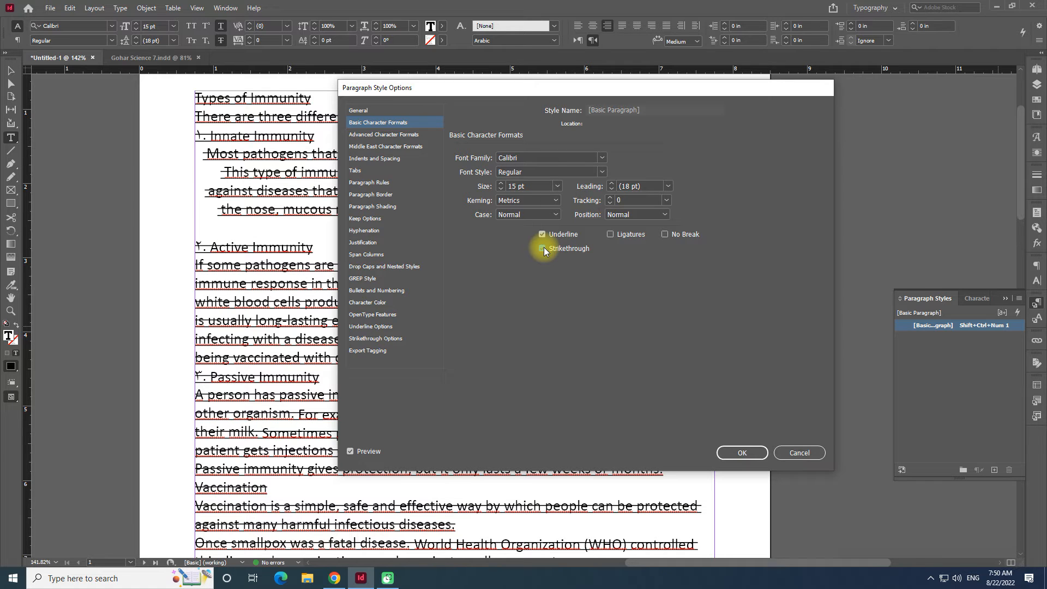
pyautogui.click(543, 248)
pyautogui.click(542, 235)
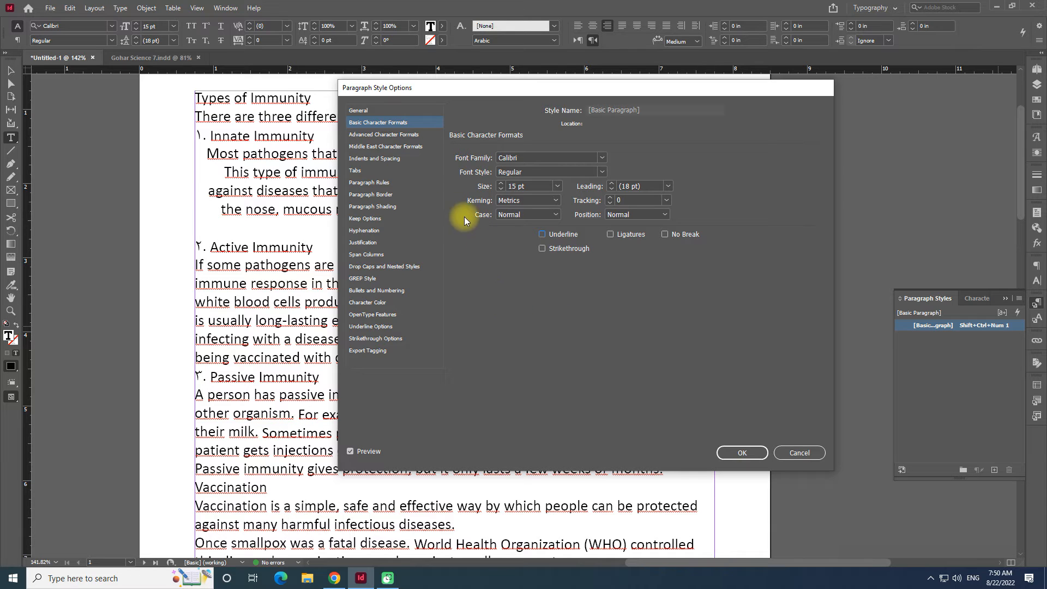
# Step: Set the [Basic Paragraph] style's language to English: UK in the advanced character formats
pyautogui.click(409, 134)
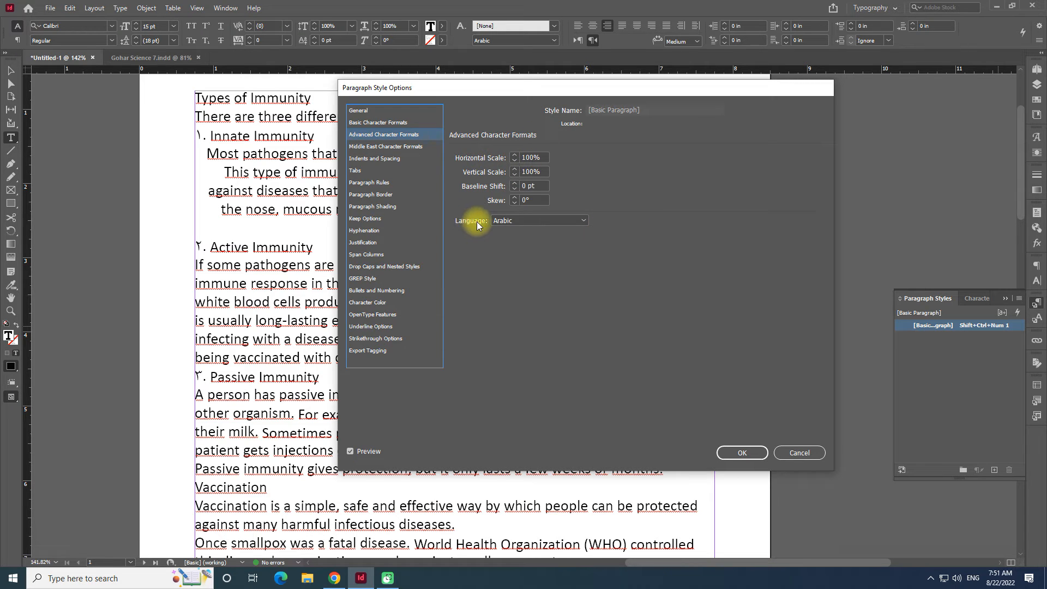
pyautogui.click(582, 221)
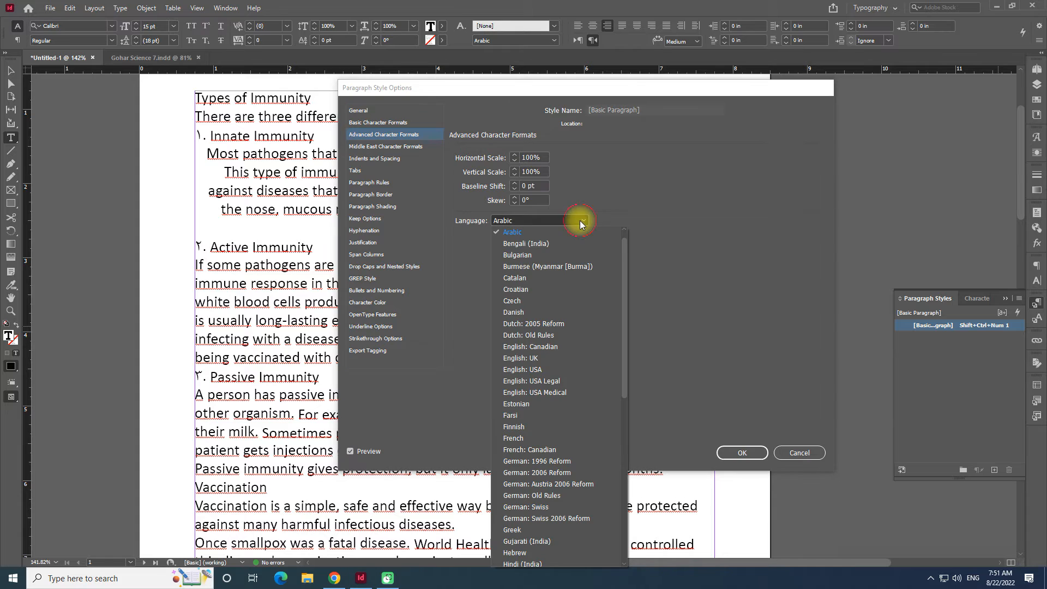
pyautogui.click(542, 358)
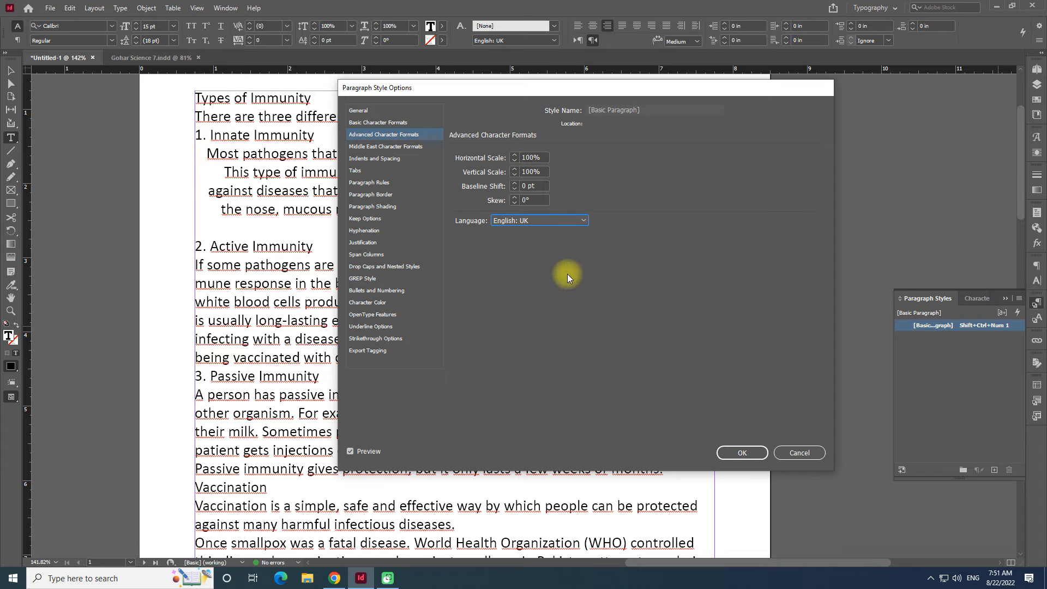
pyautogui.click(546, 224)
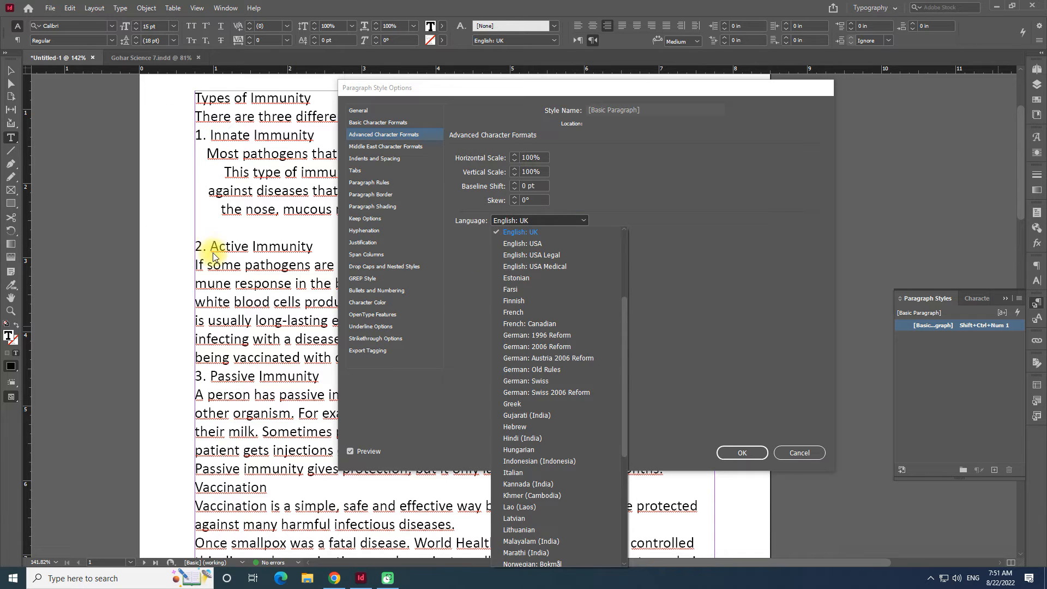
pyautogui.click(552, 234)
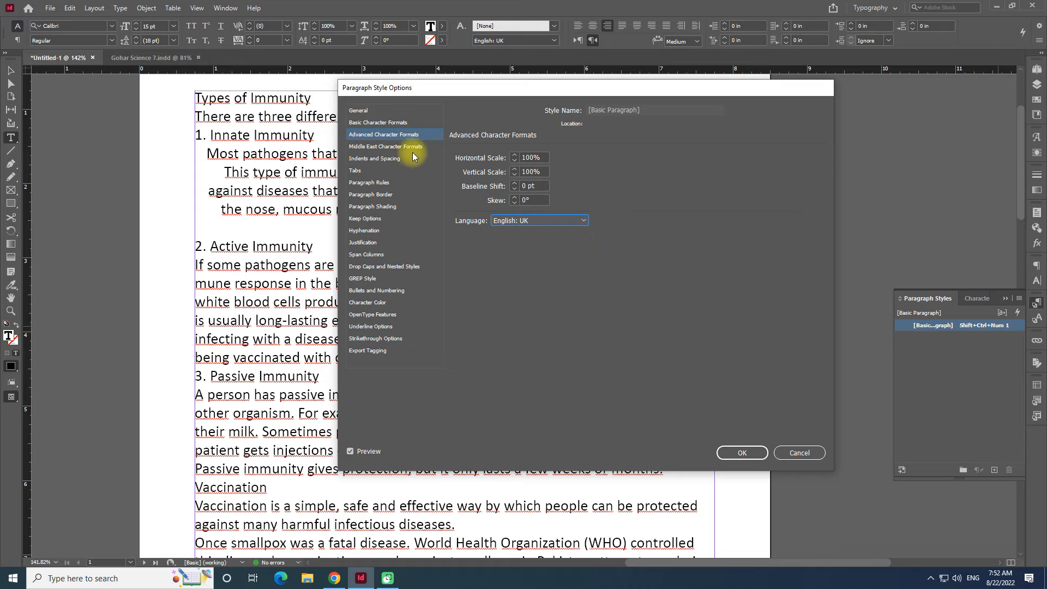
# Step: Review the Middle East character formats and set the style's paragraph direction to Left-to-Right in the indents and spacing options
pyautogui.click(385, 147)
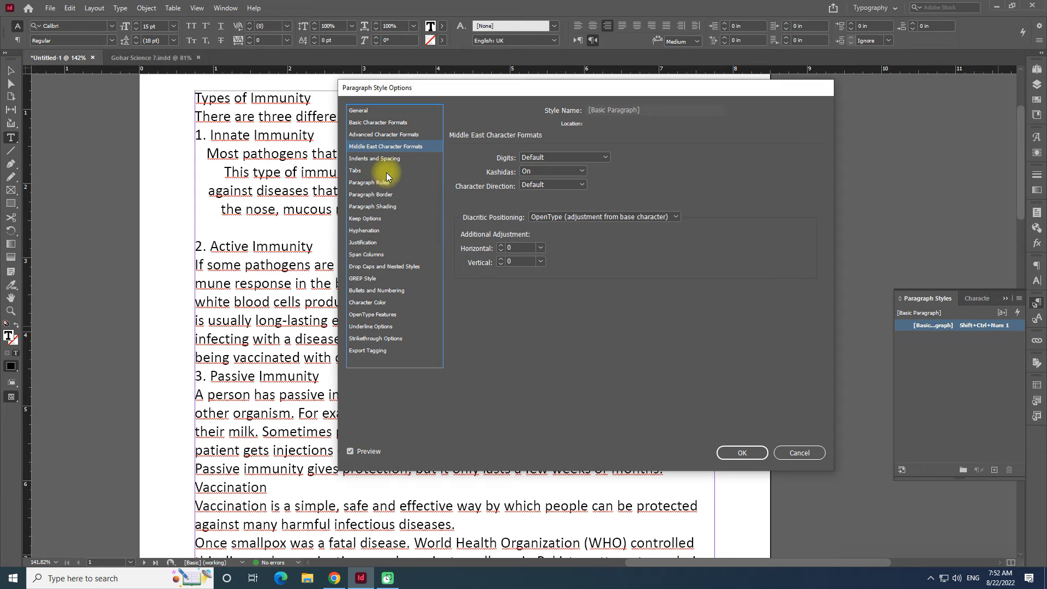
pyautogui.click(376, 158)
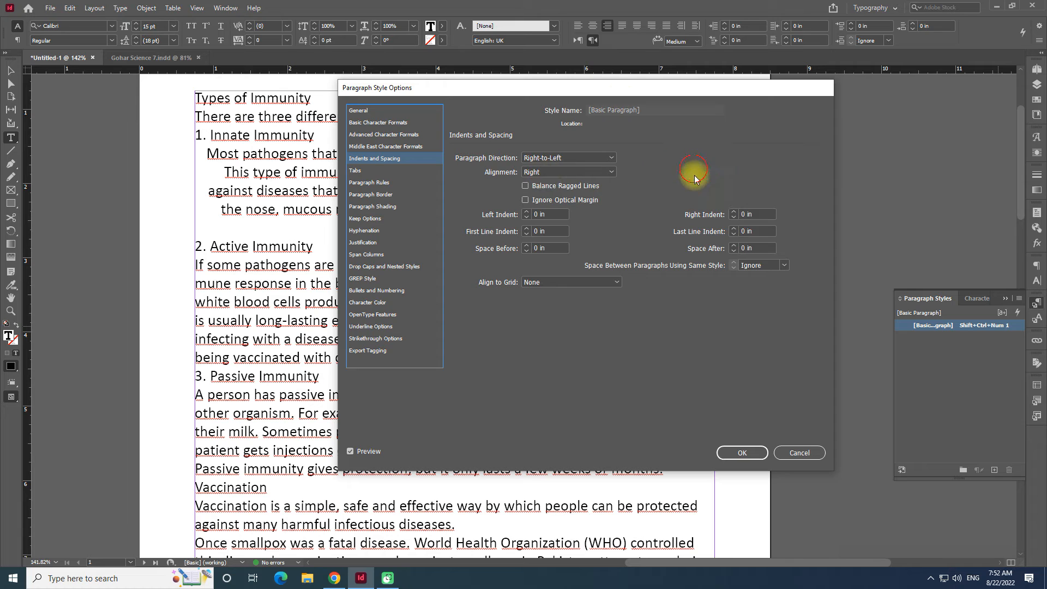
pyautogui.click(567, 158)
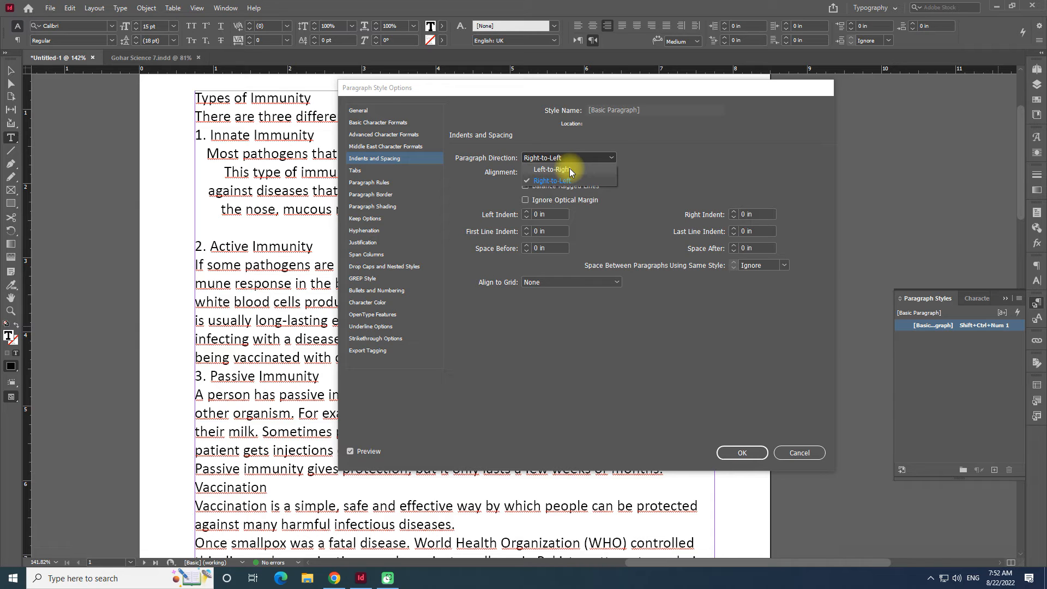
pyautogui.click(570, 170)
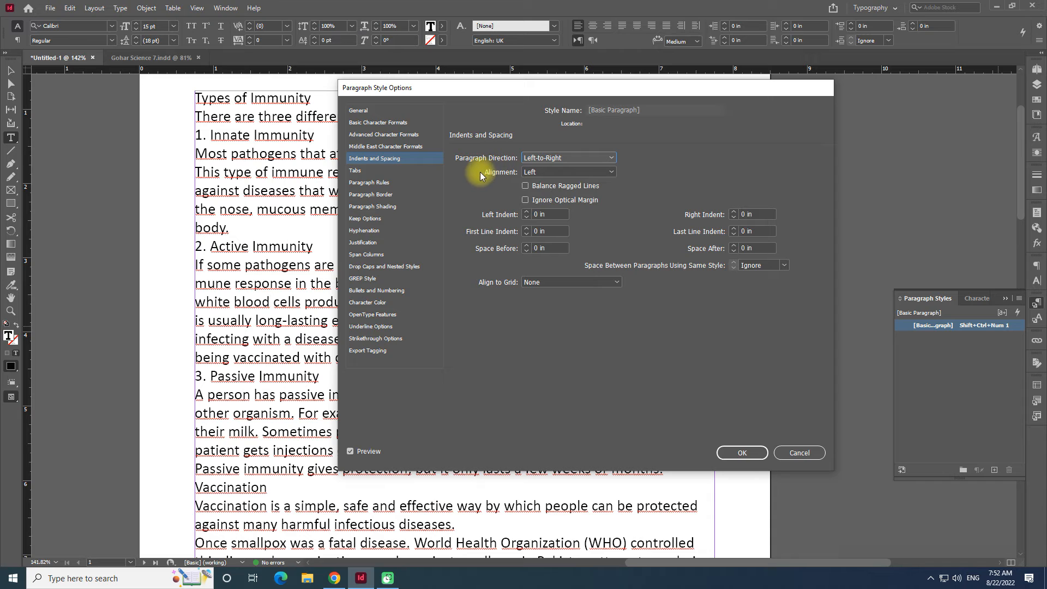
# Step: Set the [Basic Paragraph] style's alignment to Left Justify and its left indent to 0.0625 in
pyautogui.click(587, 172)
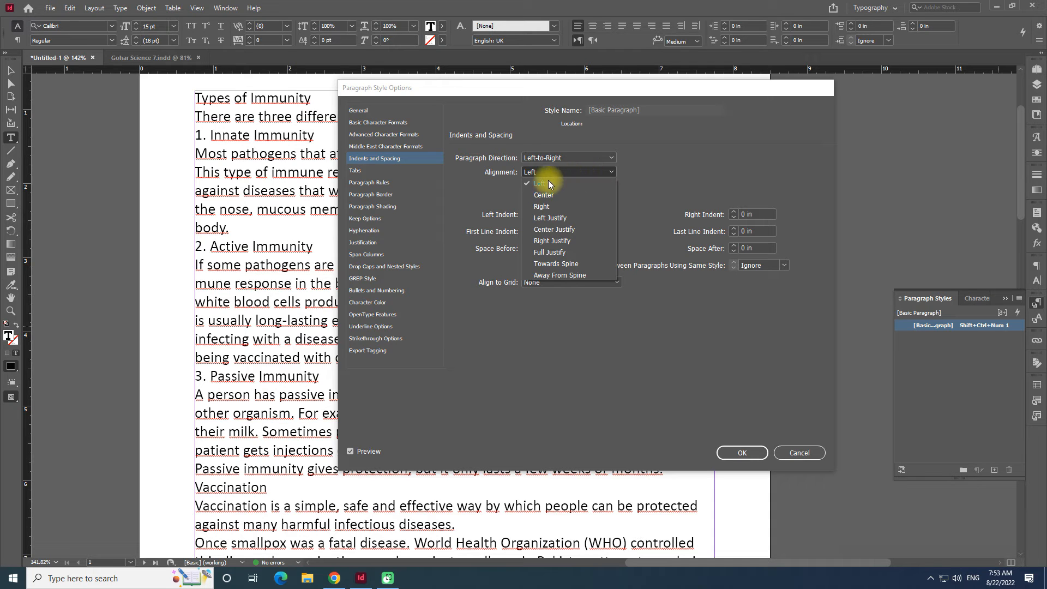
pyautogui.click(579, 219)
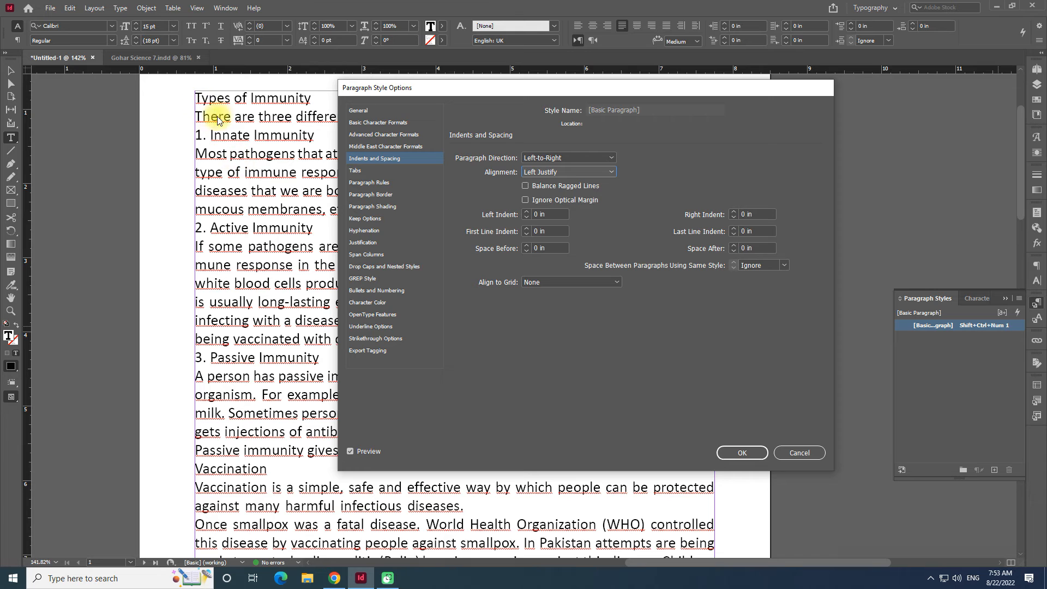
pyautogui.click(526, 211)
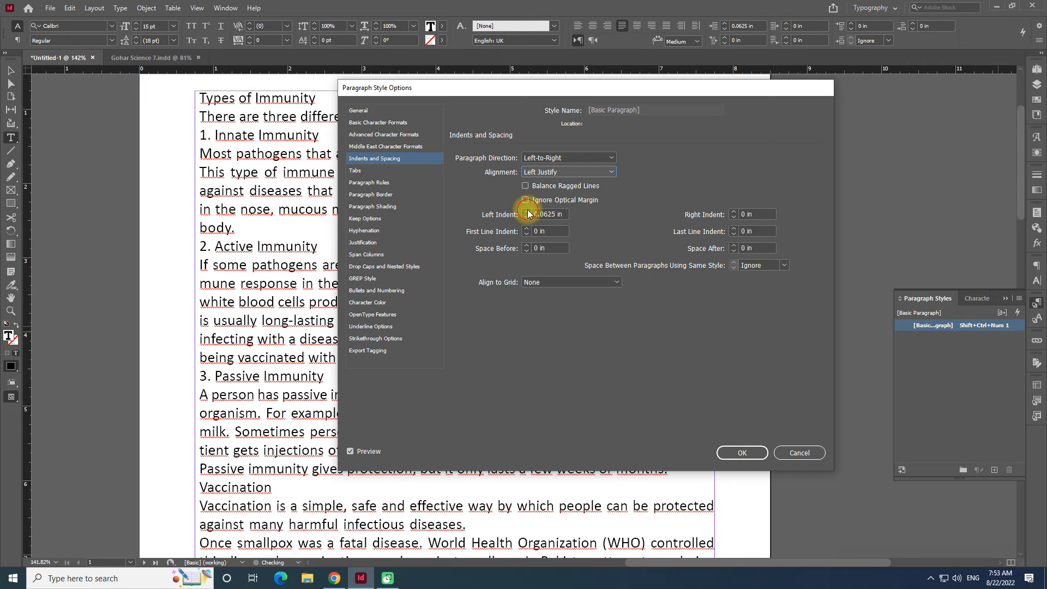
# Step: Try a 0.25 in left indent on the [Basic Paragraph] style, and set the left indent back to 0 in
pyautogui.click(526, 211)
pyautogui.click(526, 212)
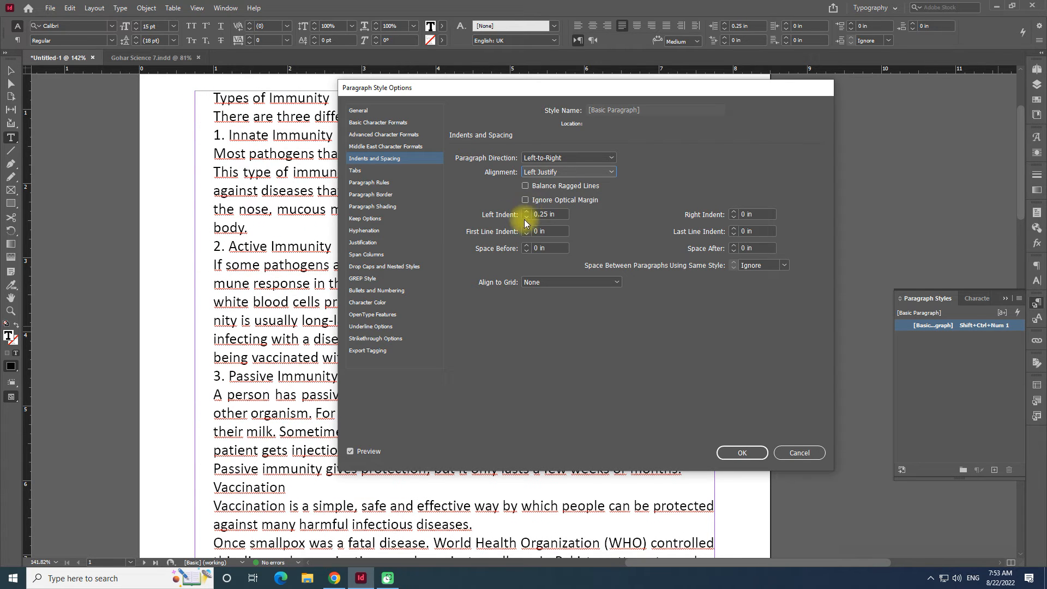
pyautogui.click(526, 212)
pyautogui.doubleClick(560, 212)
pyautogui.write('0')
pyautogui.press('Tab')
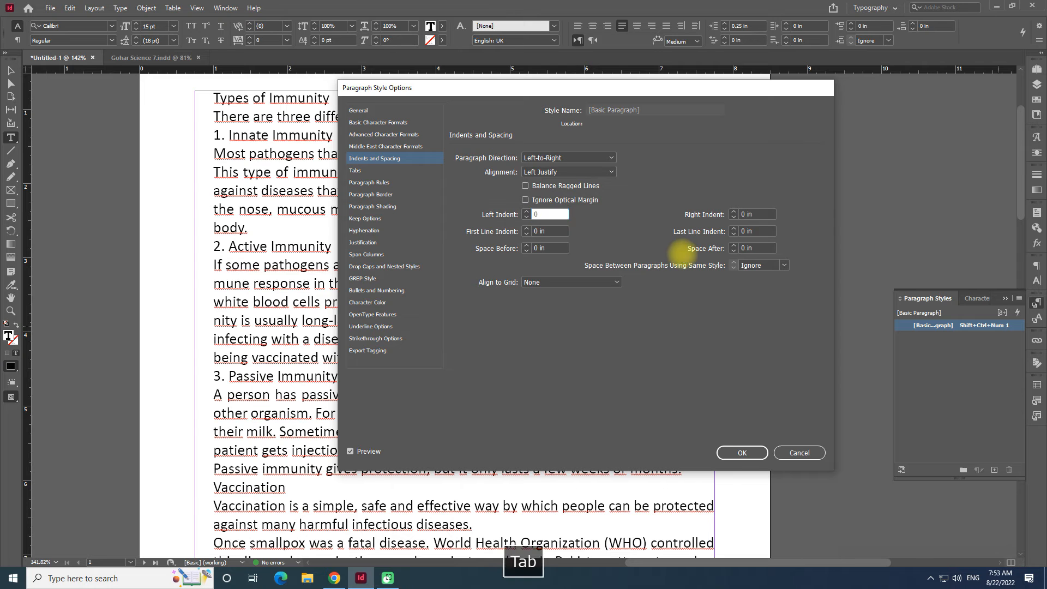
# Step: Try a right indent of 0.4375 in on the style, and set the right indent back to 0 in
pyautogui.click(734, 211)
pyautogui.click(734, 212)
pyautogui.click(733, 212)
pyautogui.click(733, 212)
pyautogui.click(734, 212)
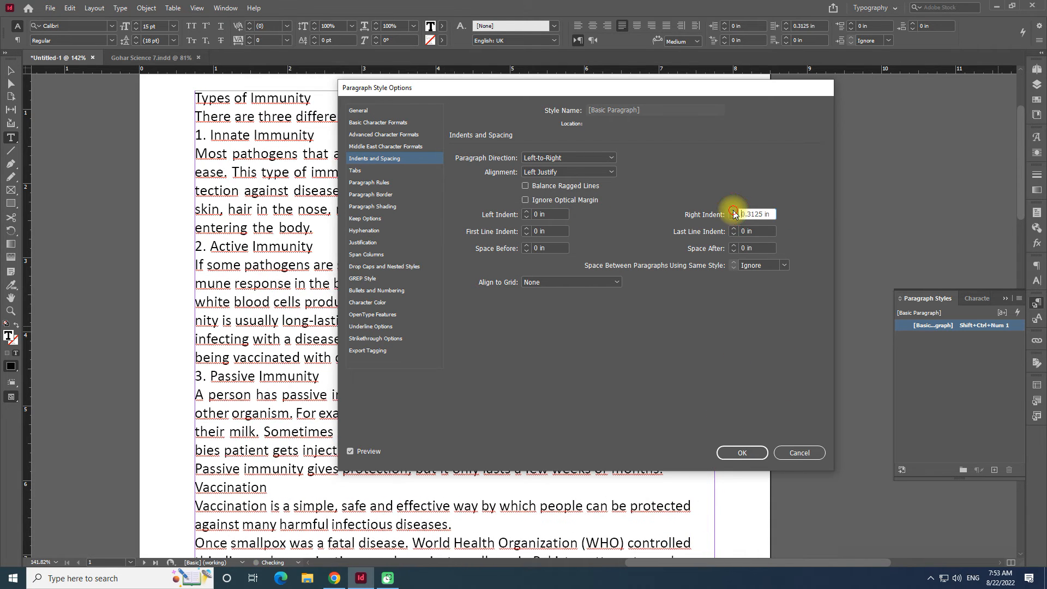
pyautogui.click(734, 211)
pyautogui.click(733, 211)
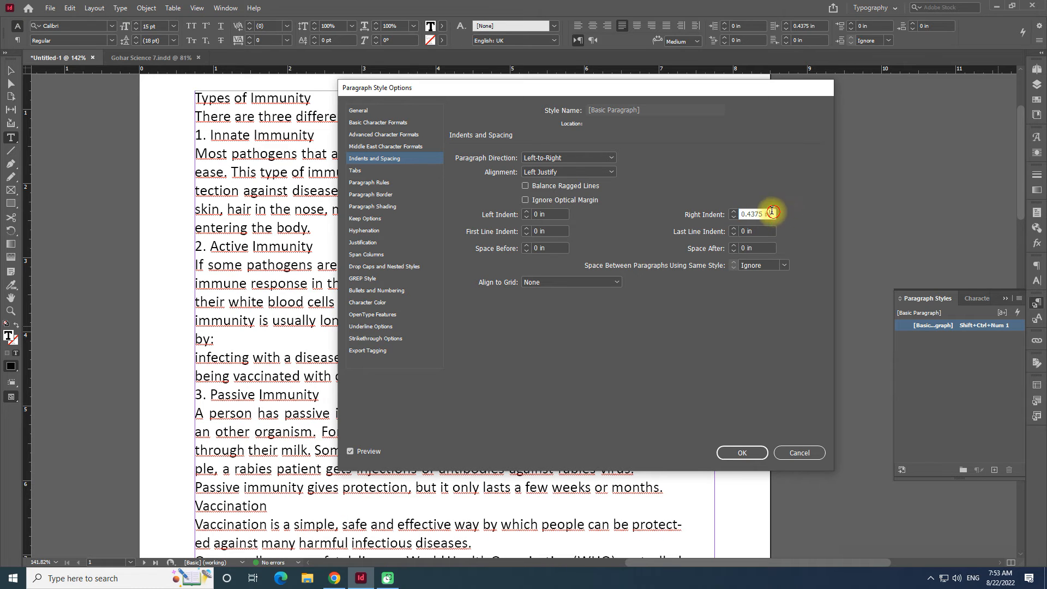
pyautogui.doubleClick(772, 212)
pyautogui.write('0')
pyautogui.press('Tab')
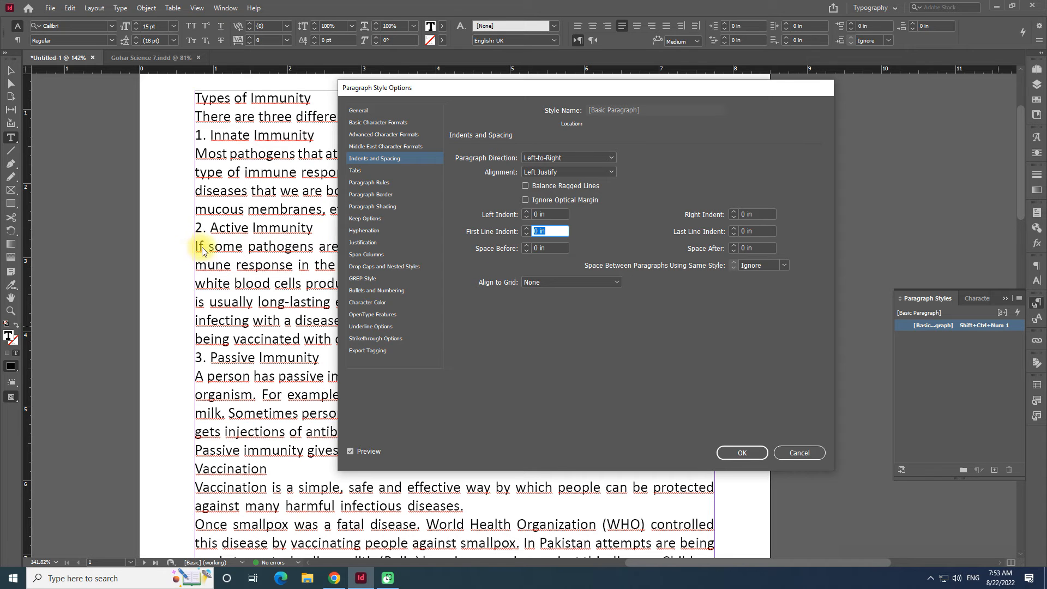
# Step: Try a first line indent of 0.5 in on the style, and set the first line indent back to 0 in
pyautogui.click(527, 229)
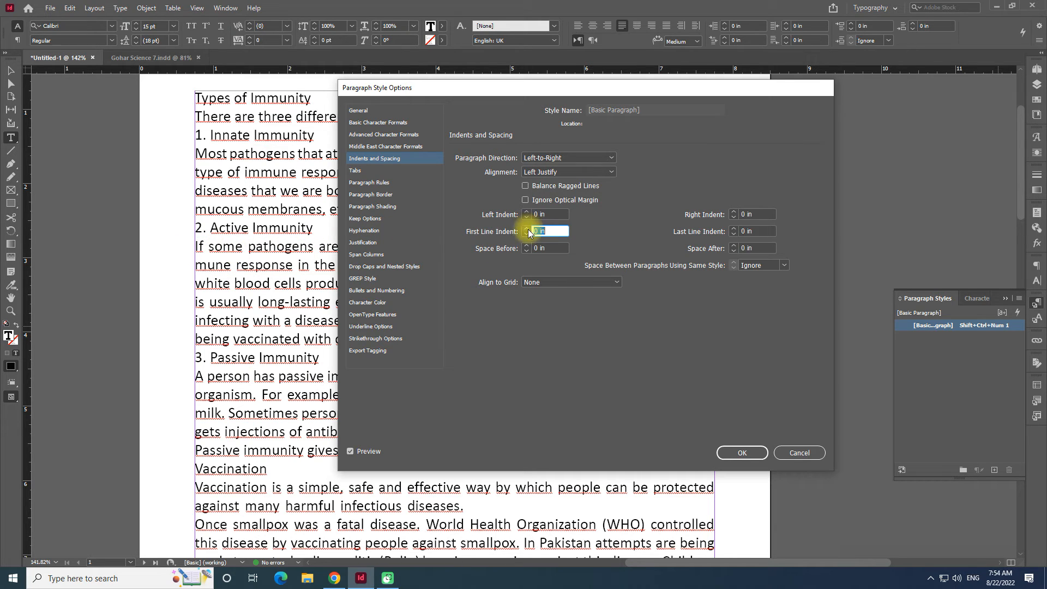
pyautogui.click(527, 228)
pyautogui.click(527, 228)
pyautogui.click(527, 229)
pyautogui.click(527, 229)
pyautogui.click(527, 228)
pyautogui.click(527, 229)
pyautogui.click(527, 229)
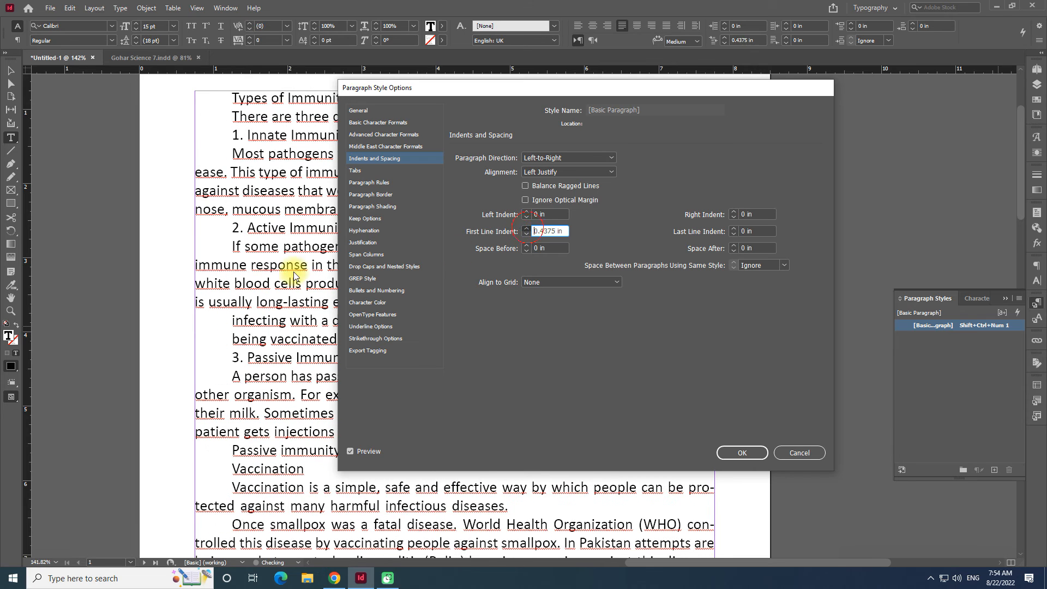
pyautogui.doubleClick(551, 232)
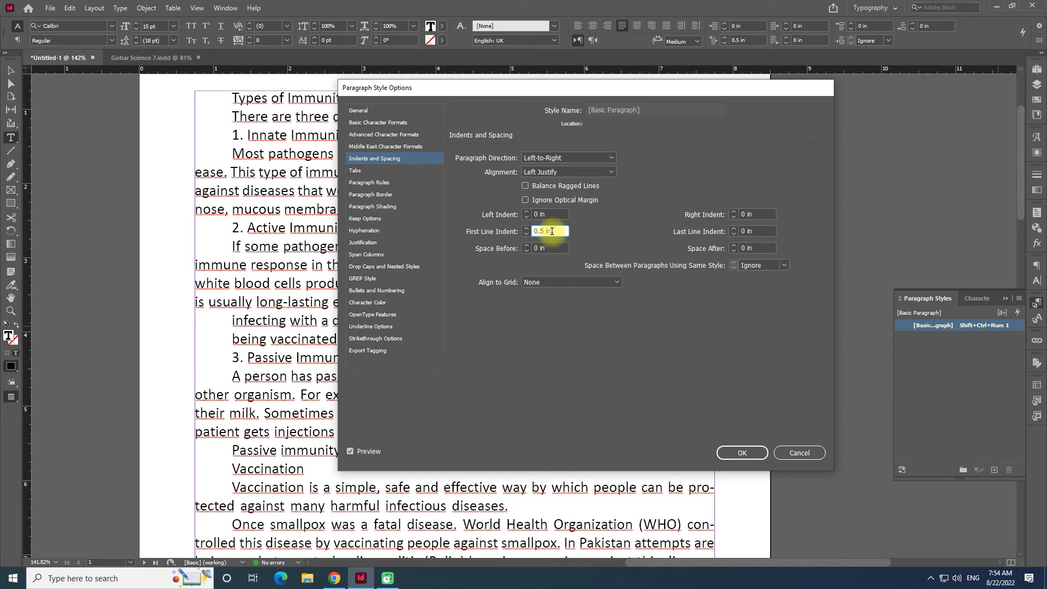
pyautogui.write('0')
pyautogui.press('Tab')
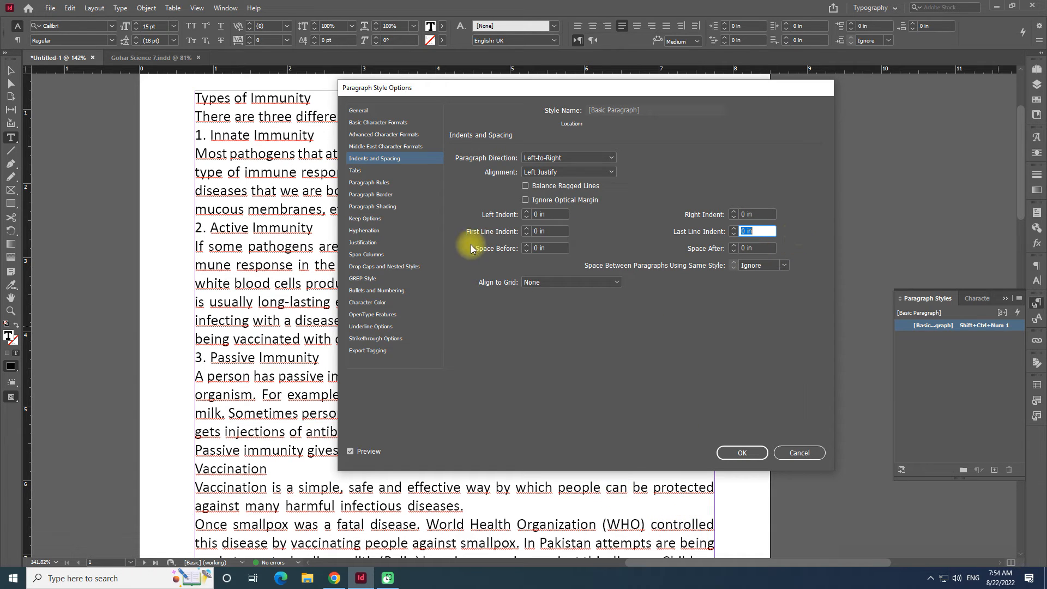
# Step: Set the [Basic Paragraph] style's space before to 0.0625 in, keeping the space after at 0 in
pyautogui.press('Tab')
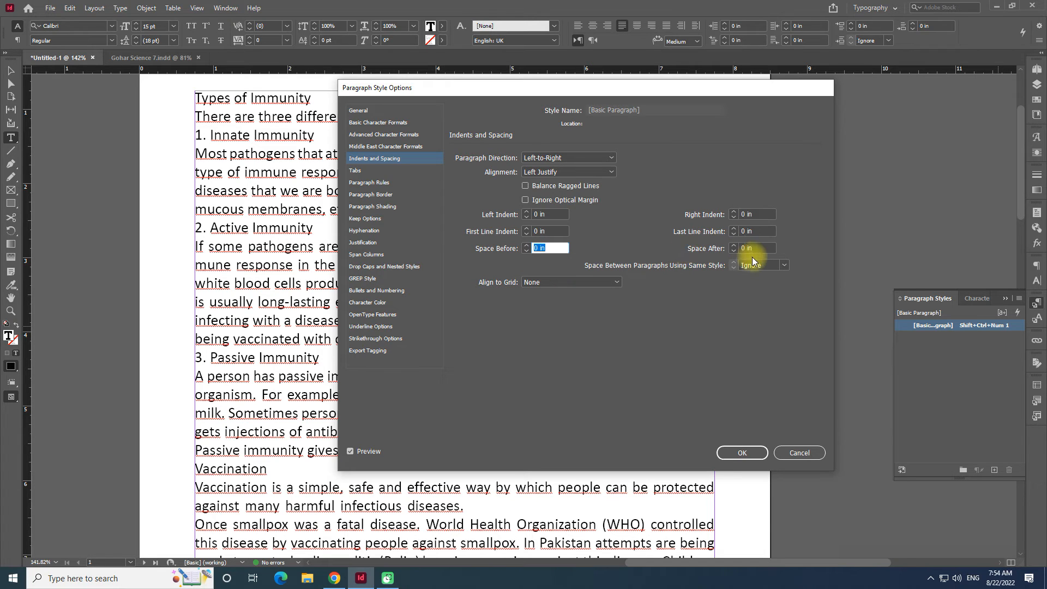
pyautogui.click(527, 246)
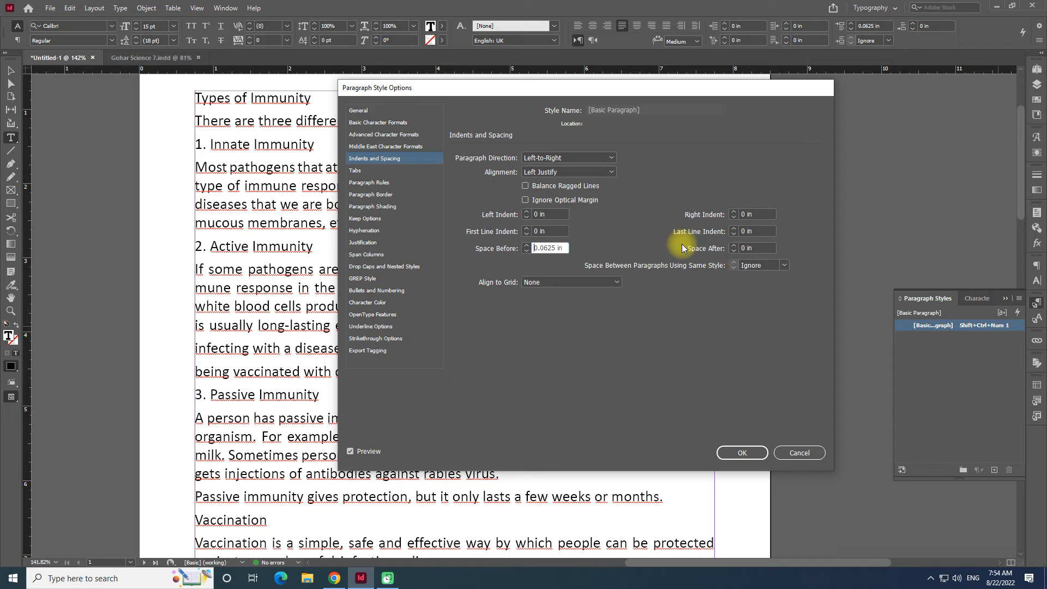
pyautogui.click(525, 252)
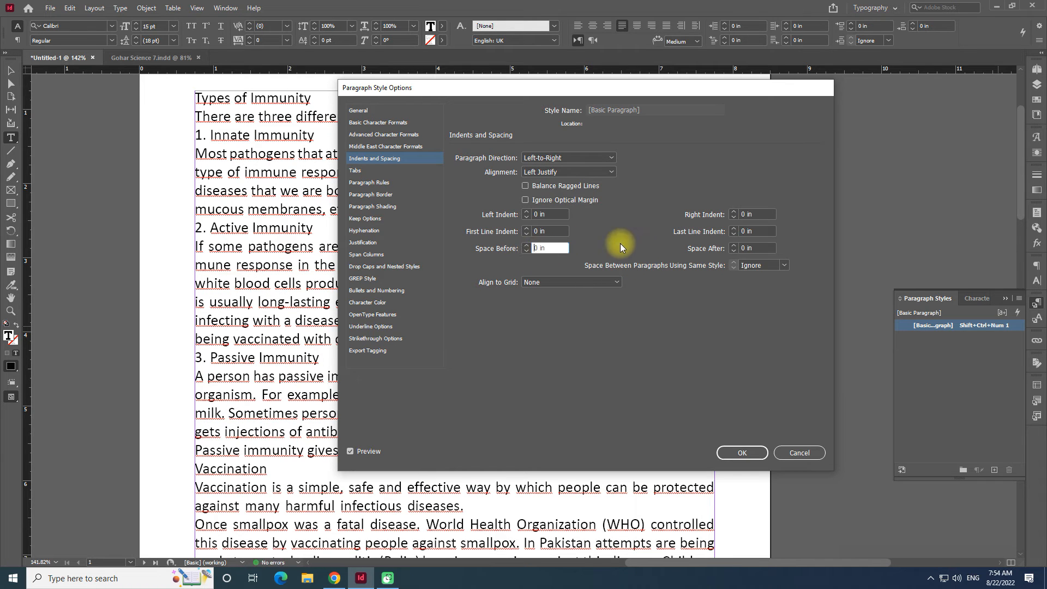
pyautogui.click(733, 251)
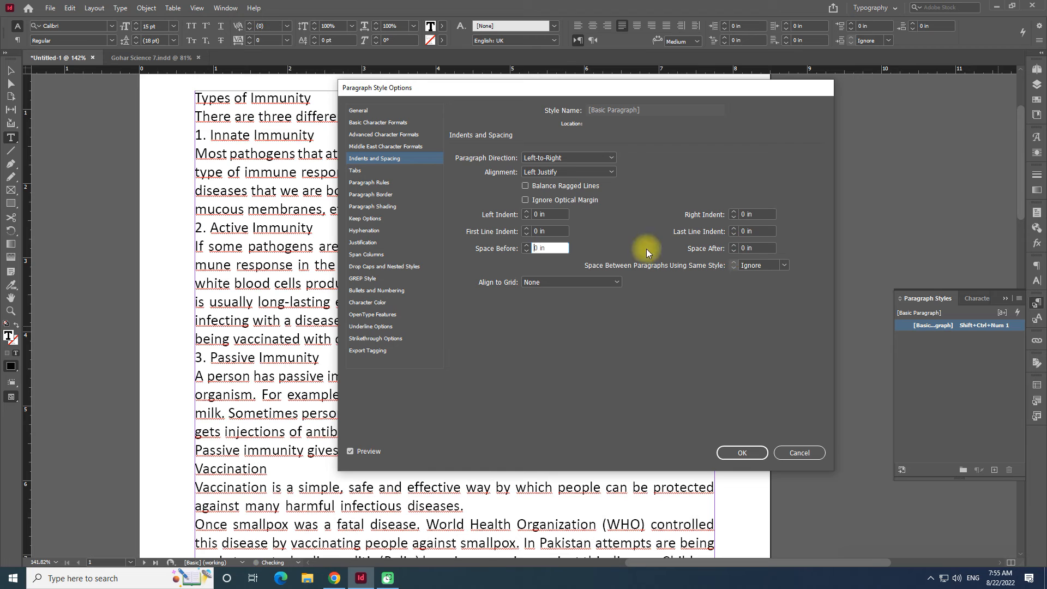
pyautogui.click(527, 243)
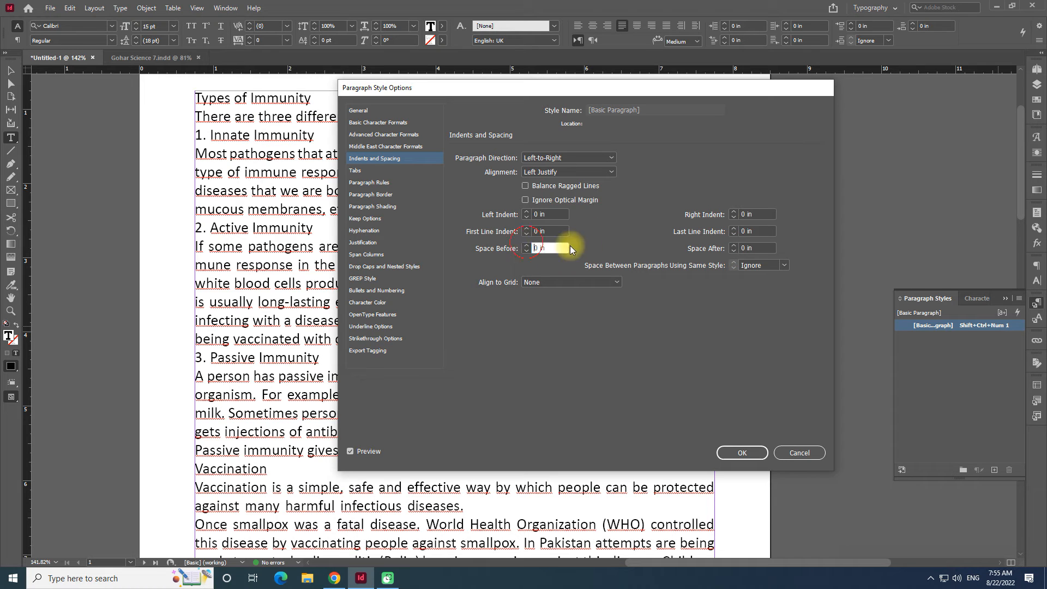
pyautogui.click(526, 245)
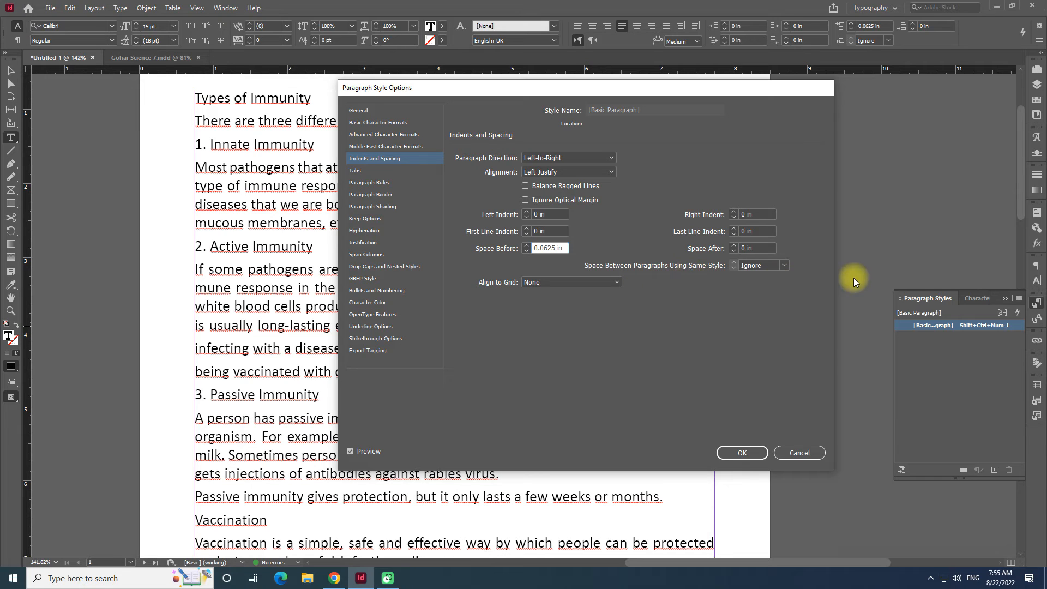
# Step: Review the choices for spacing between paragraphs using the same style and for aligning to the grid
pyautogui.click(786, 266)
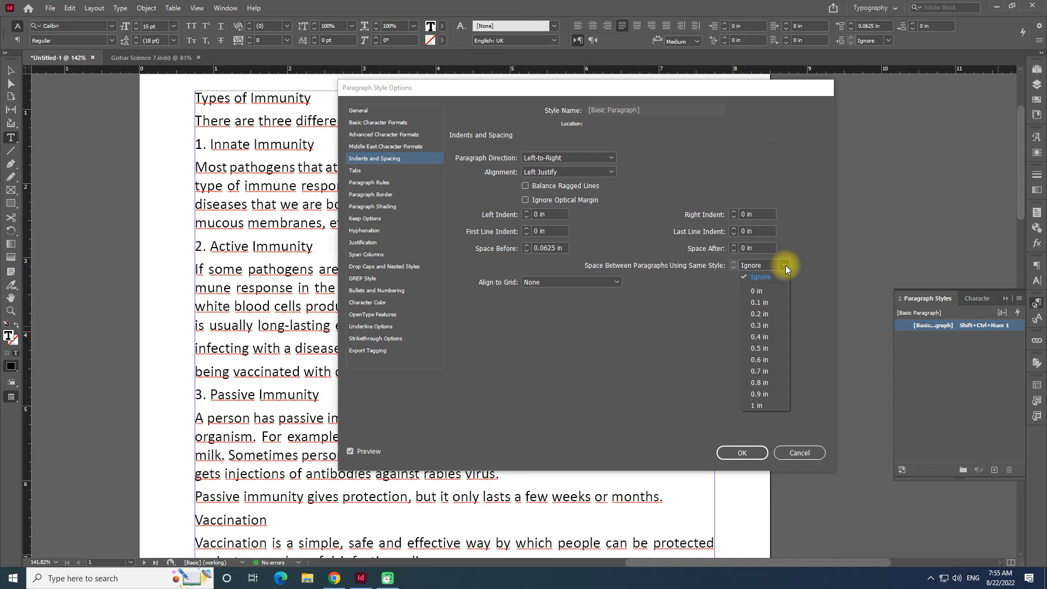
pyautogui.click(785, 265)
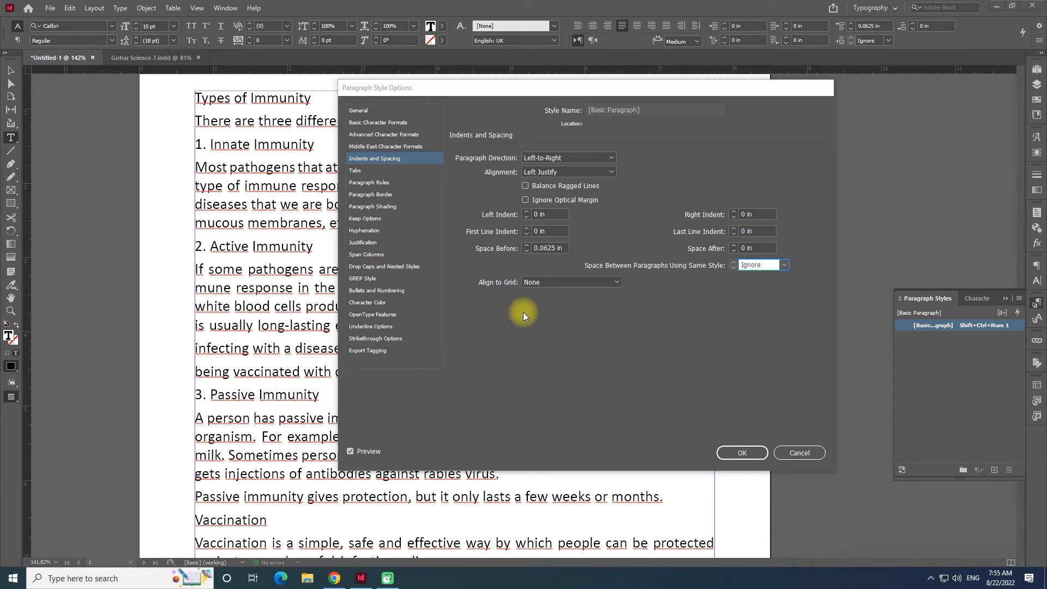
pyautogui.click(620, 283)
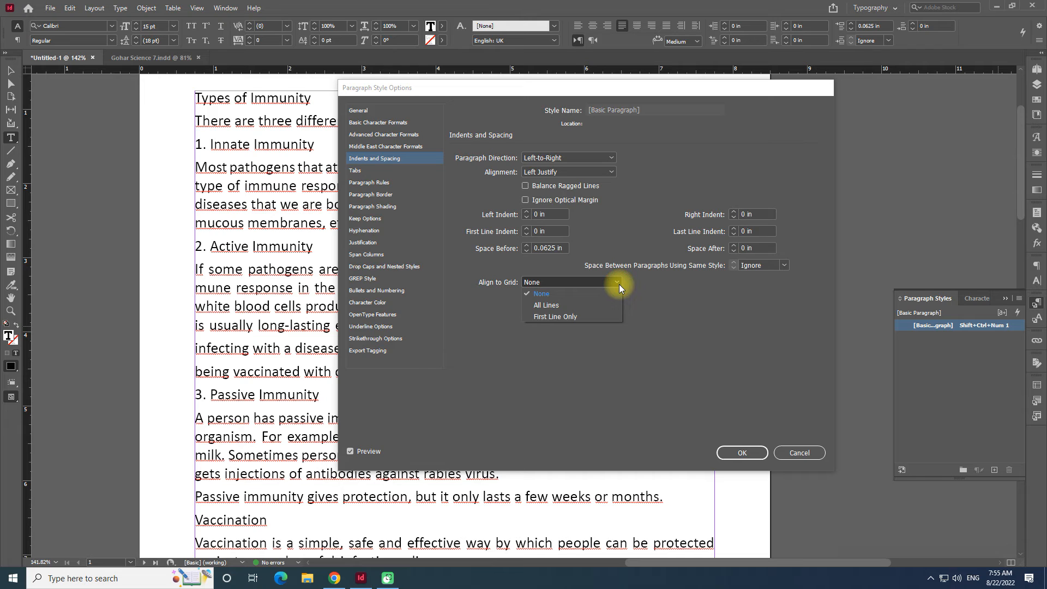
pyautogui.click(620, 283)
pyautogui.click(635, 338)
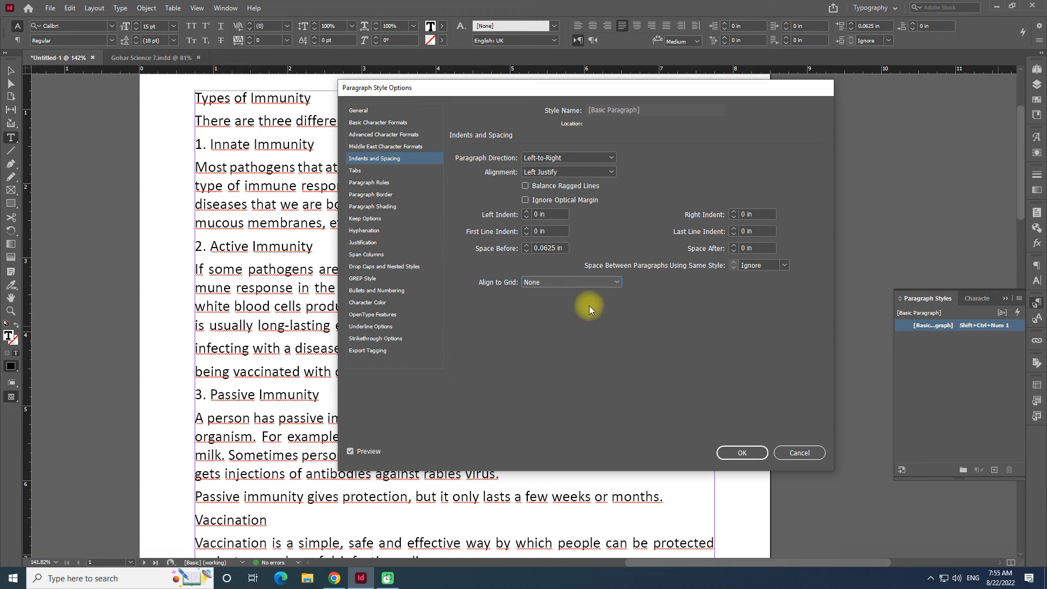
# Step: Review the style's tabs, paragraph rules, paragraph border, paragraph shading and keep options
pyautogui.click(354, 171)
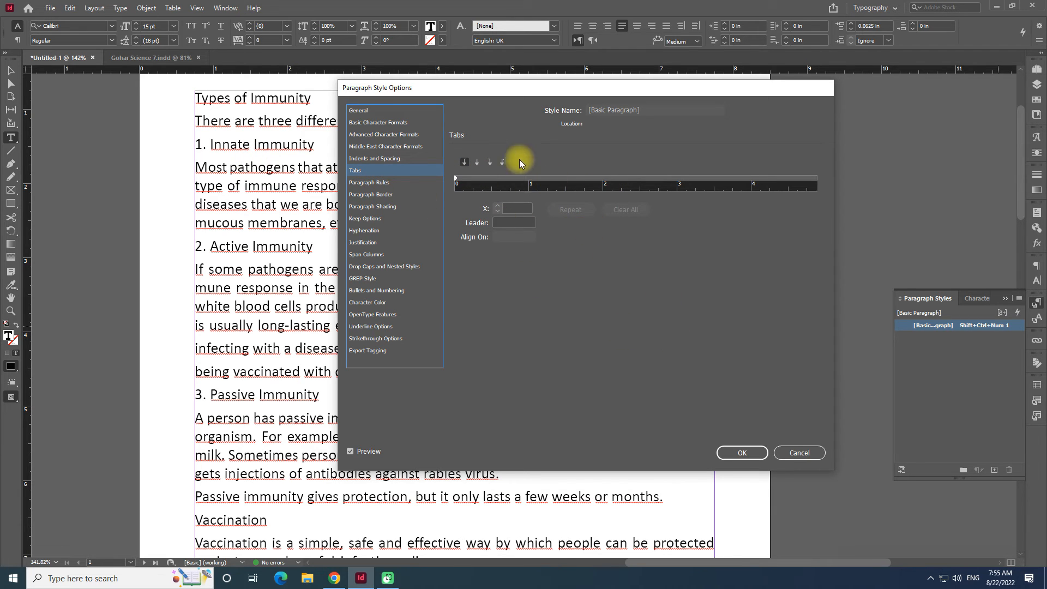
pyautogui.click(365, 181)
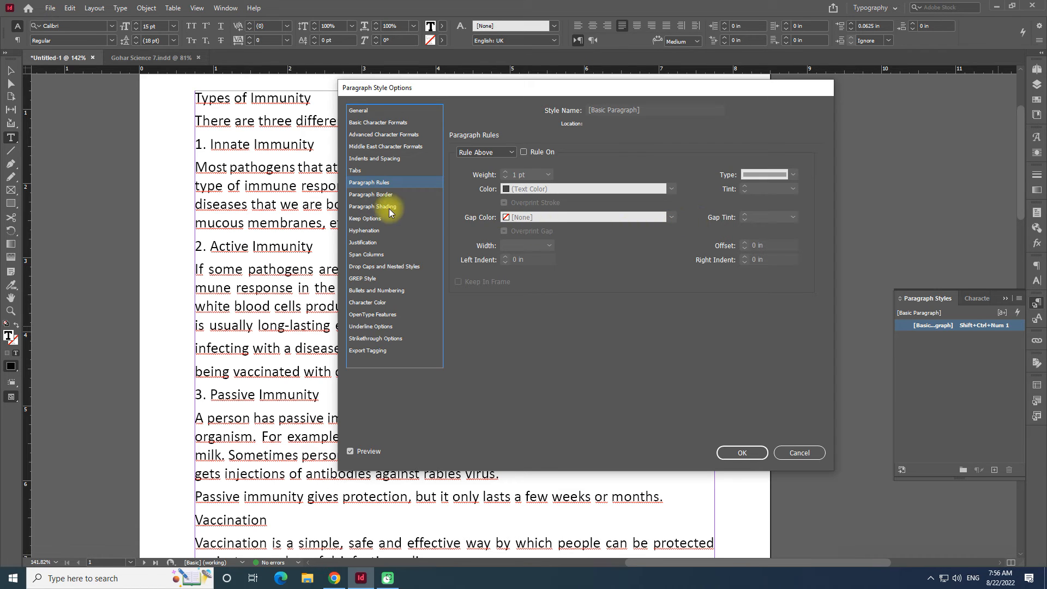
pyautogui.click(368, 197)
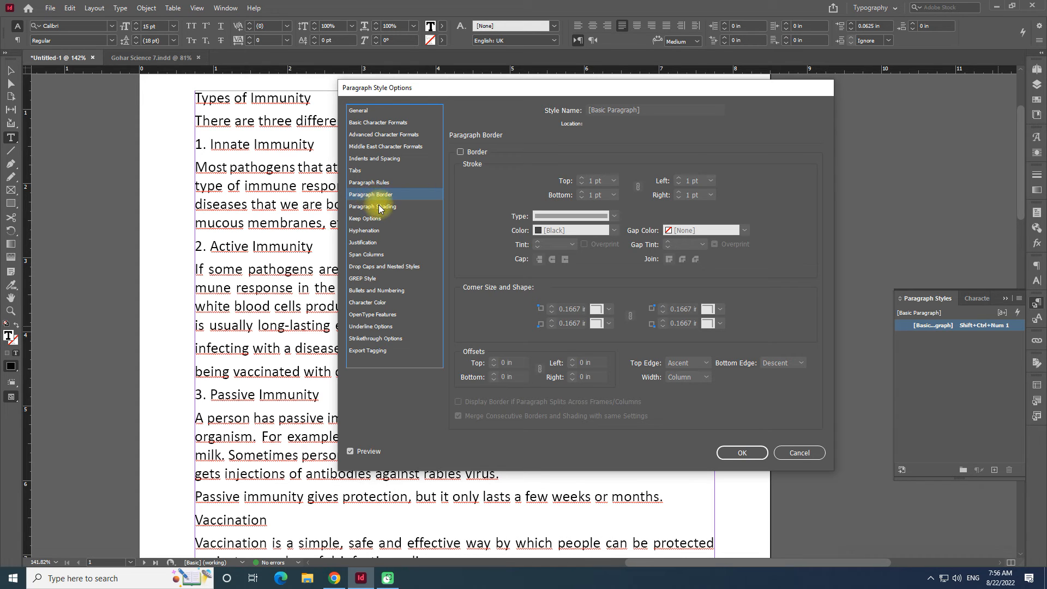
pyautogui.click(381, 208)
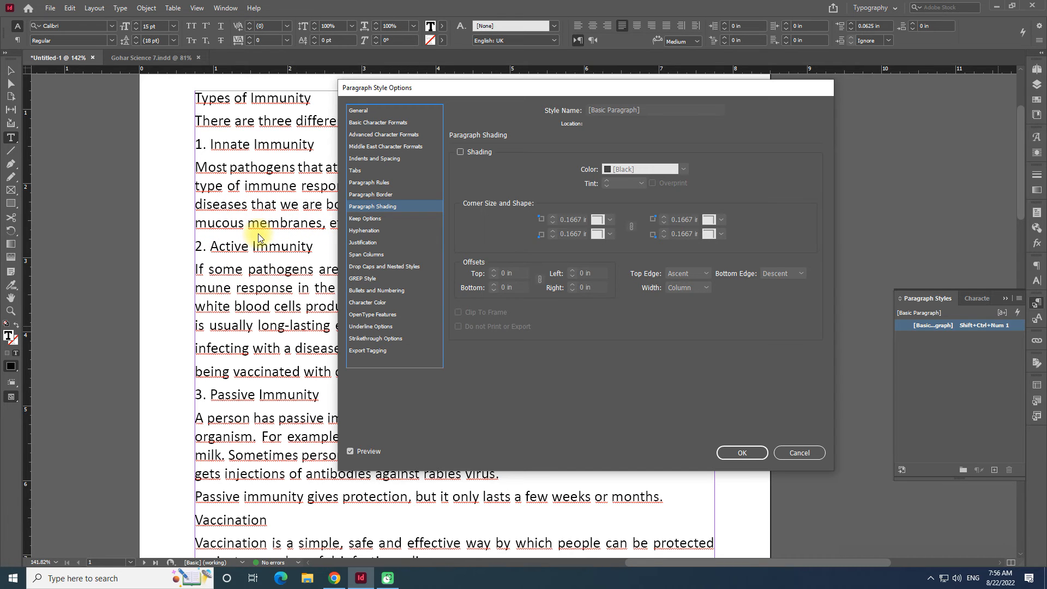
pyautogui.click(369, 220)
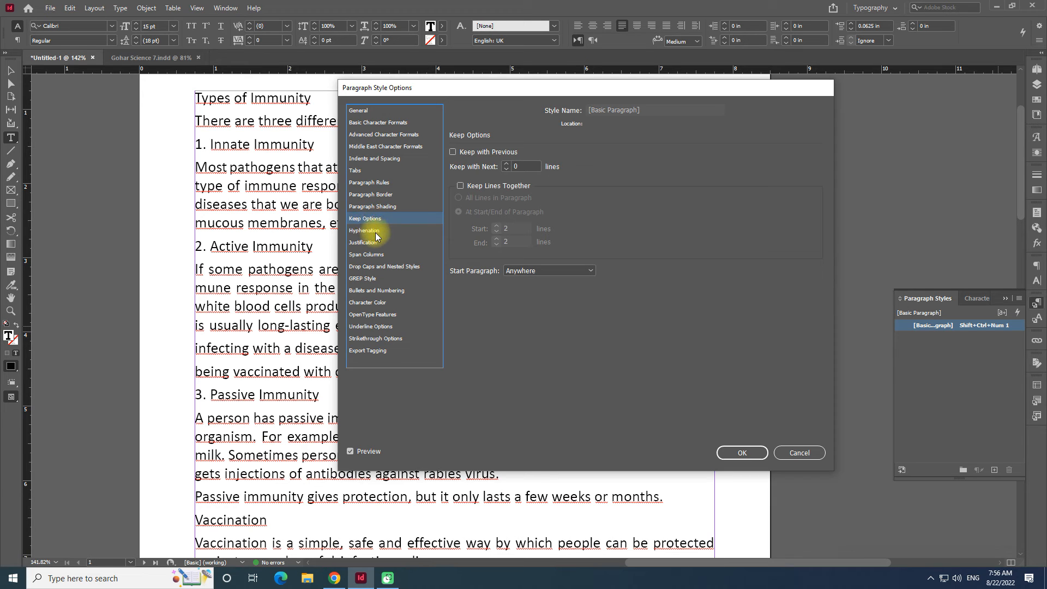
# Step: Compare the immunity text with and without hyphenation, and leave Hyphenate switched off for the [Basic Paragraph] style
pyautogui.click(375, 231)
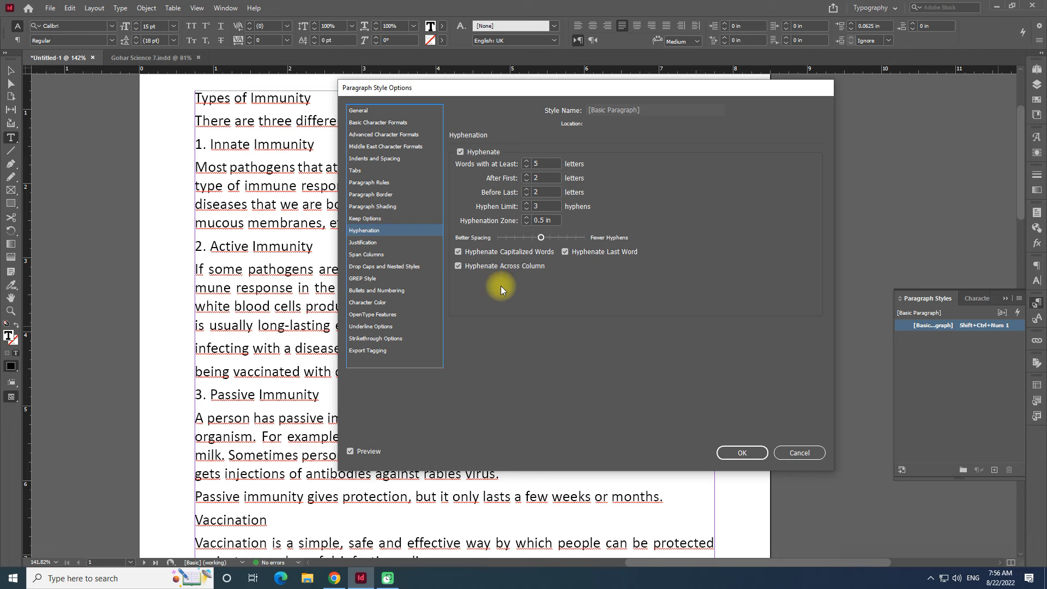
pyautogui.click(463, 154)
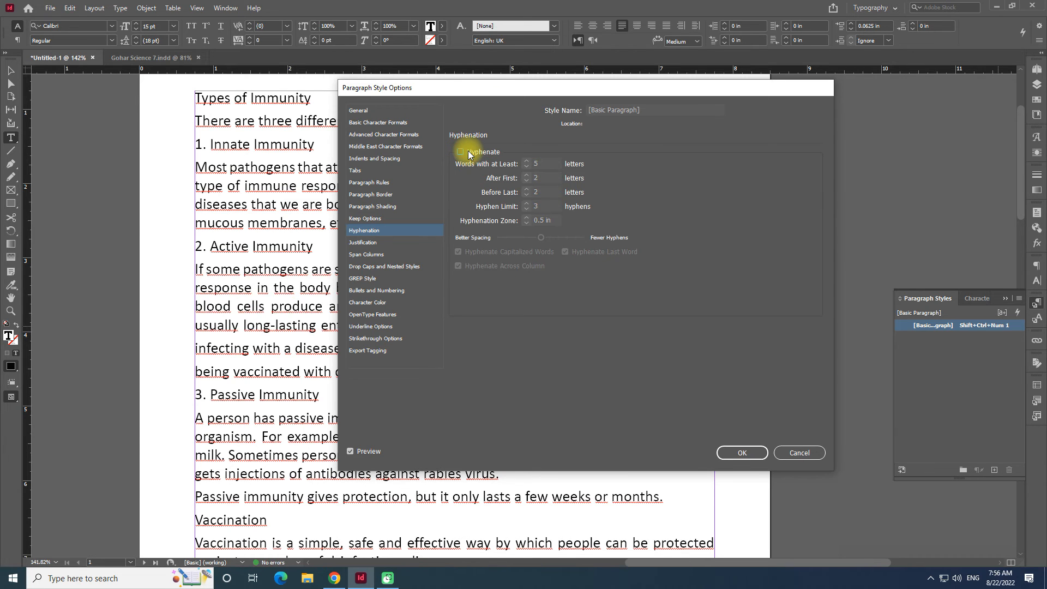
pyautogui.moveTo(470, 90); pyautogui.dragTo(535, 349)
pyautogui.click(551, 285)
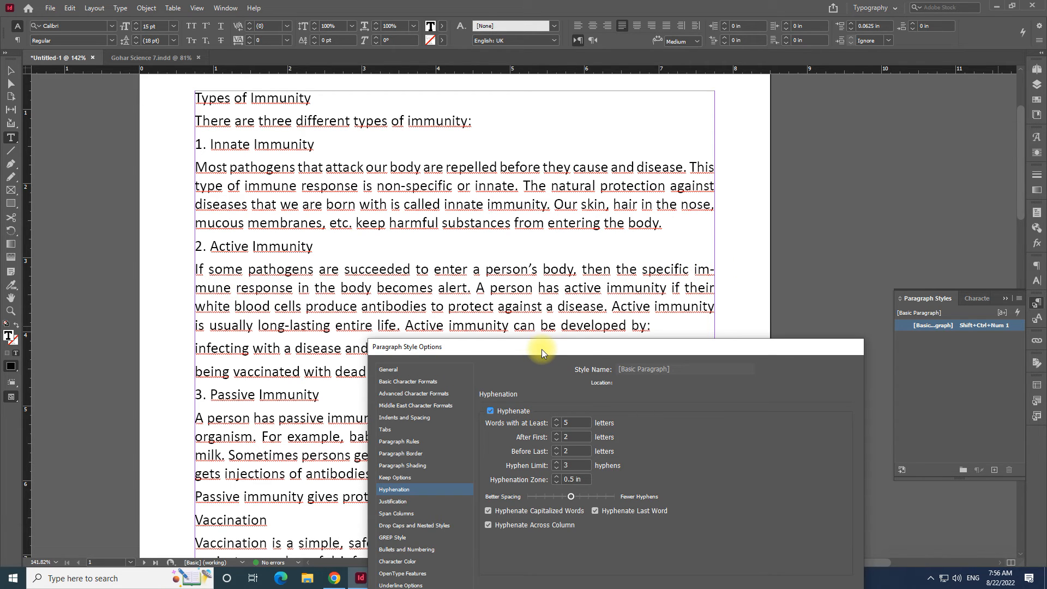
pyautogui.click(490, 411)
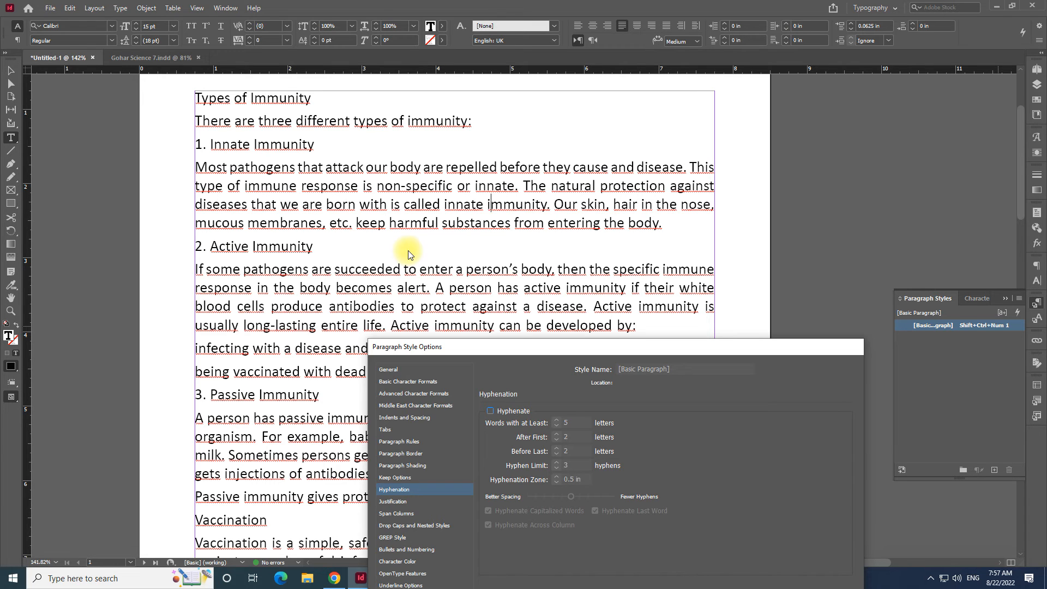
pyautogui.click(491, 411)
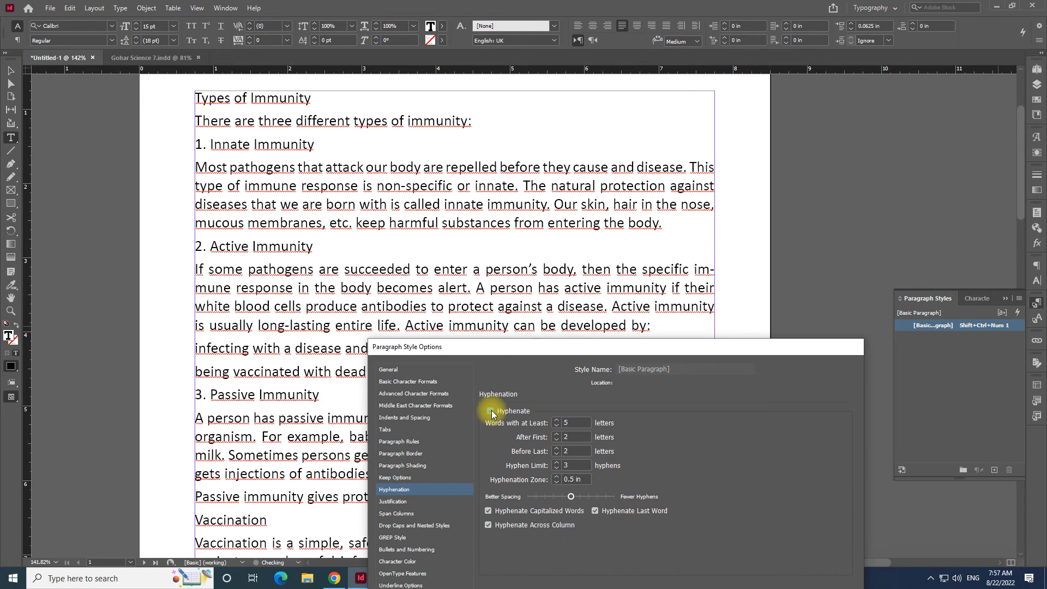
pyautogui.click(490, 412)
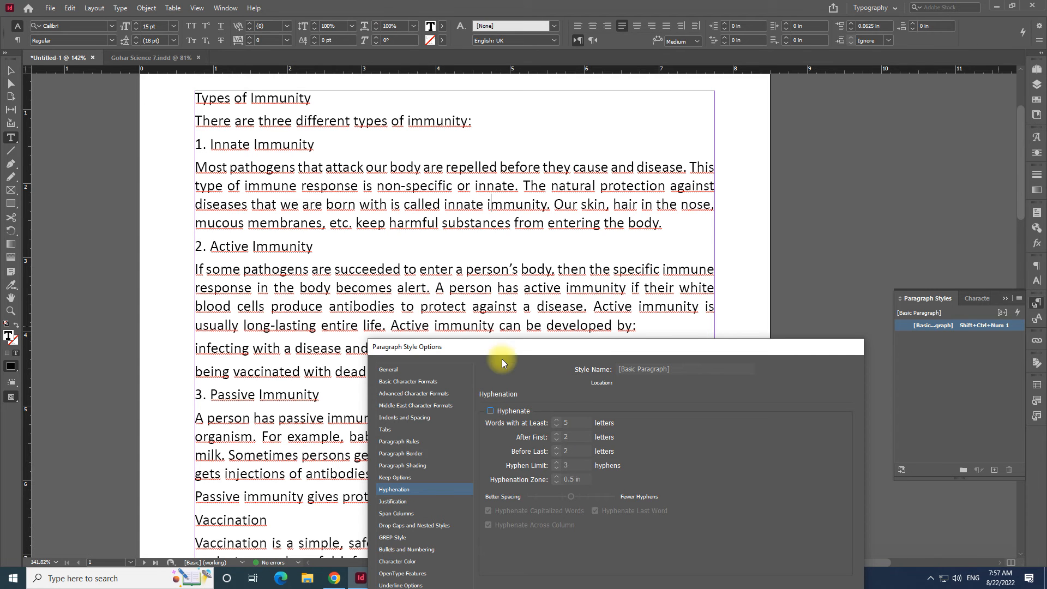
pyautogui.moveTo(499, 349); pyautogui.dragTo(546, 150)
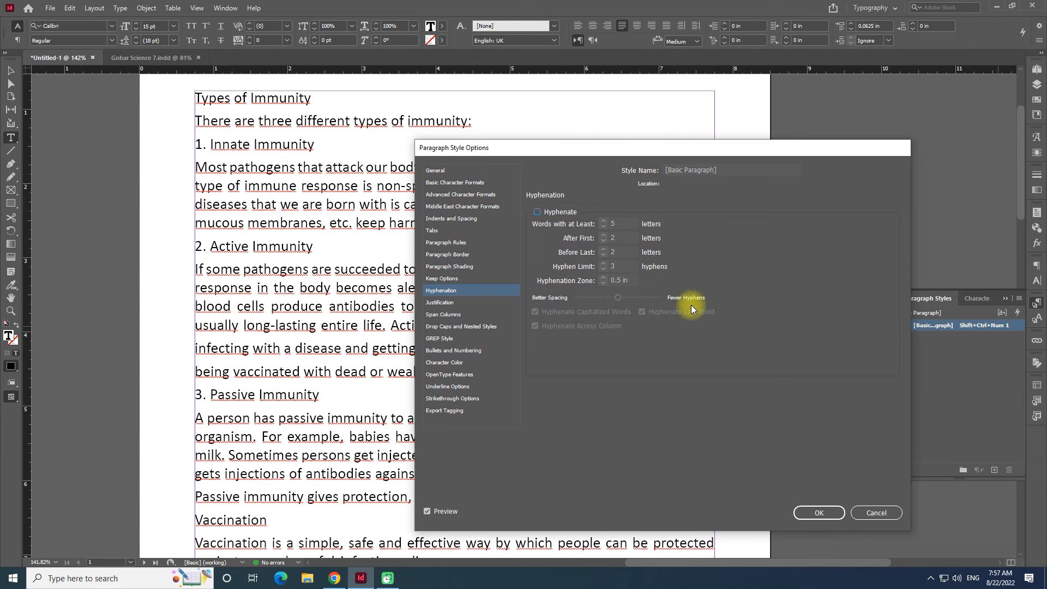
# Step: Review the style's justification settings and the paragraph layout choices for spanning columns
pyautogui.click(441, 302)
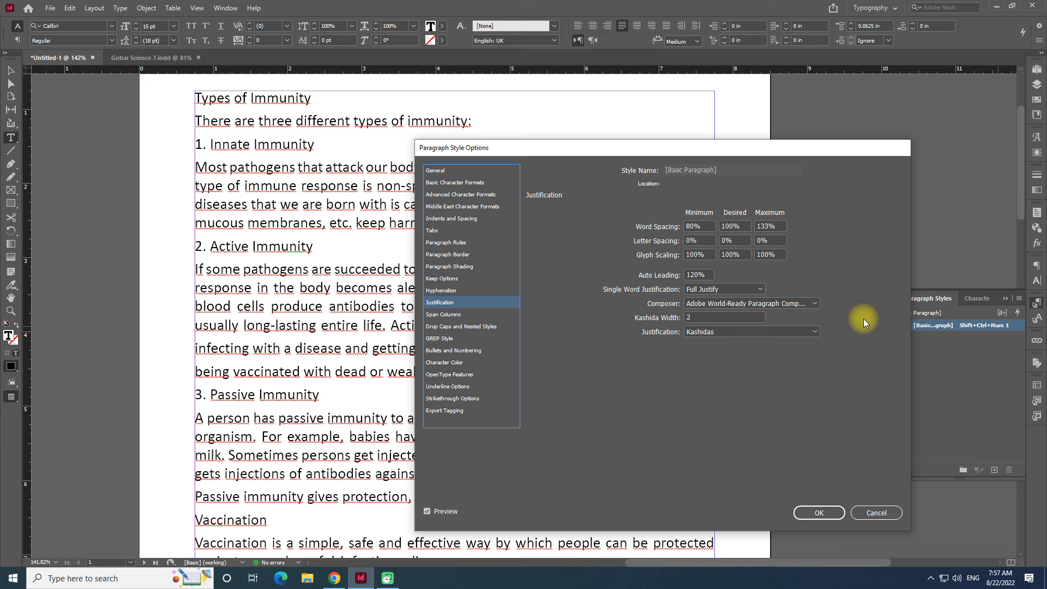
pyautogui.click(448, 315)
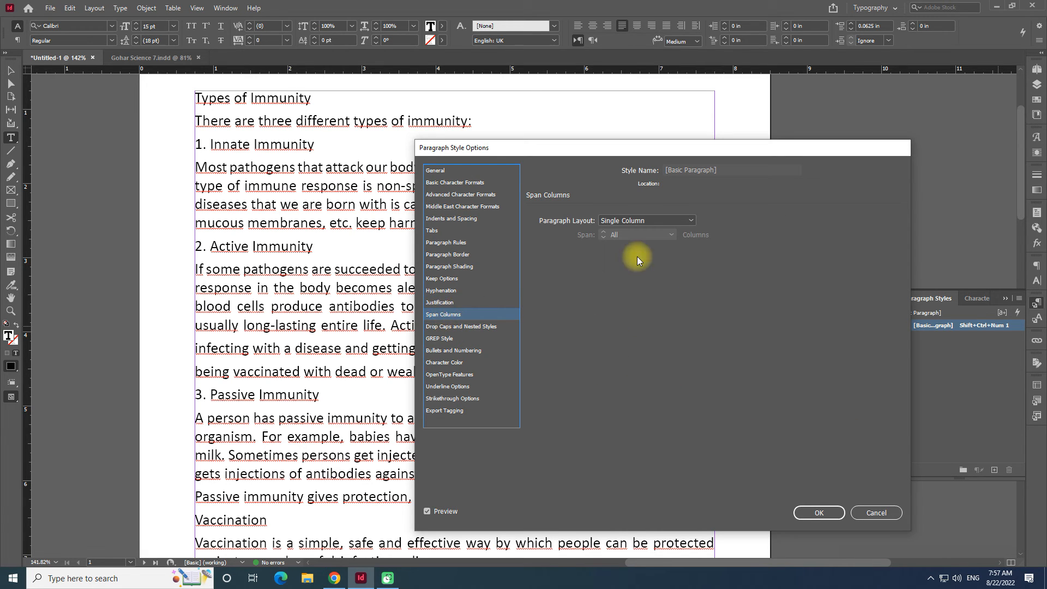
pyautogui.click(692, 220)
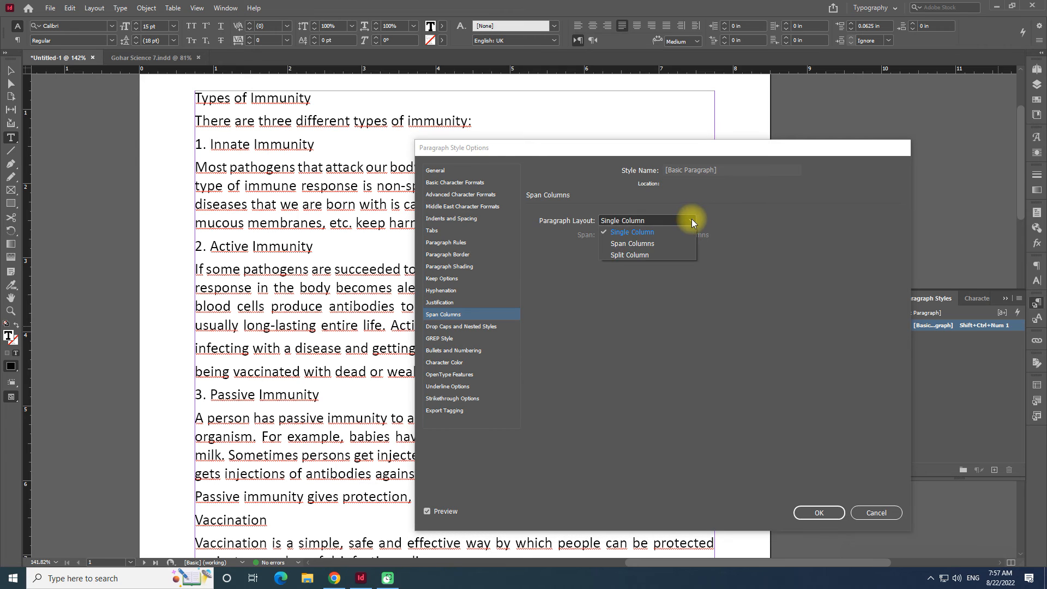
pyautogui.click(692, 220)
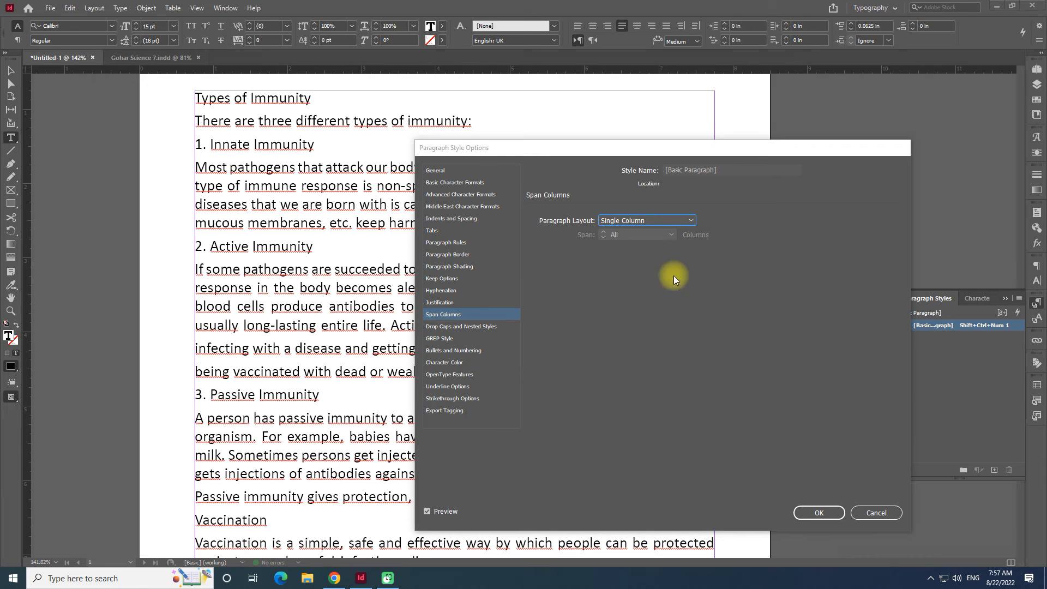
# Step: Review the style's drop caps and nested styles, GREP style, and bullets and numbering settings
pyautogui.click(485, 327)
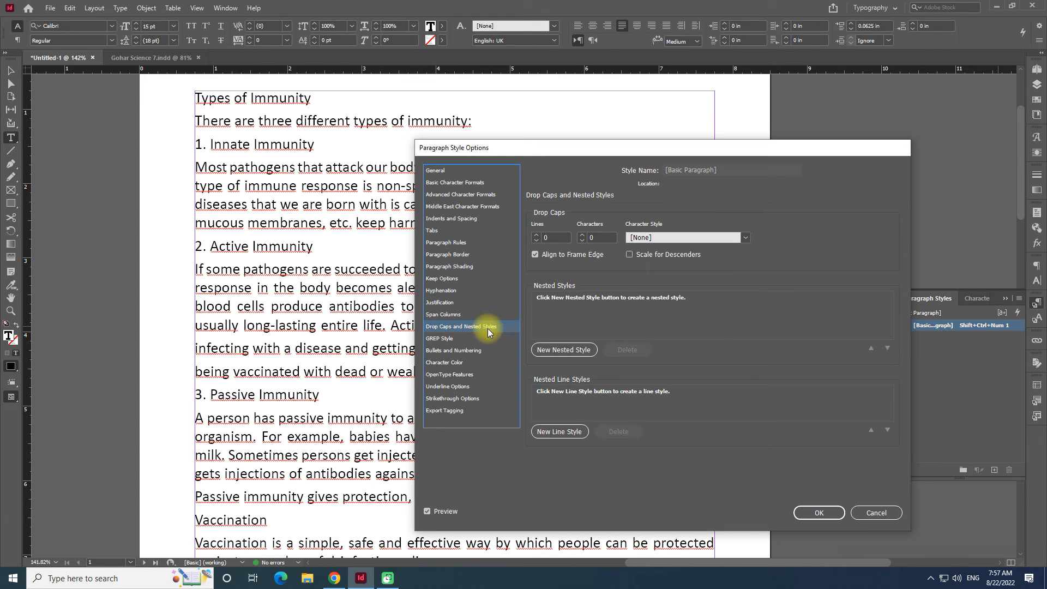
pyautogui.click(442, 339)
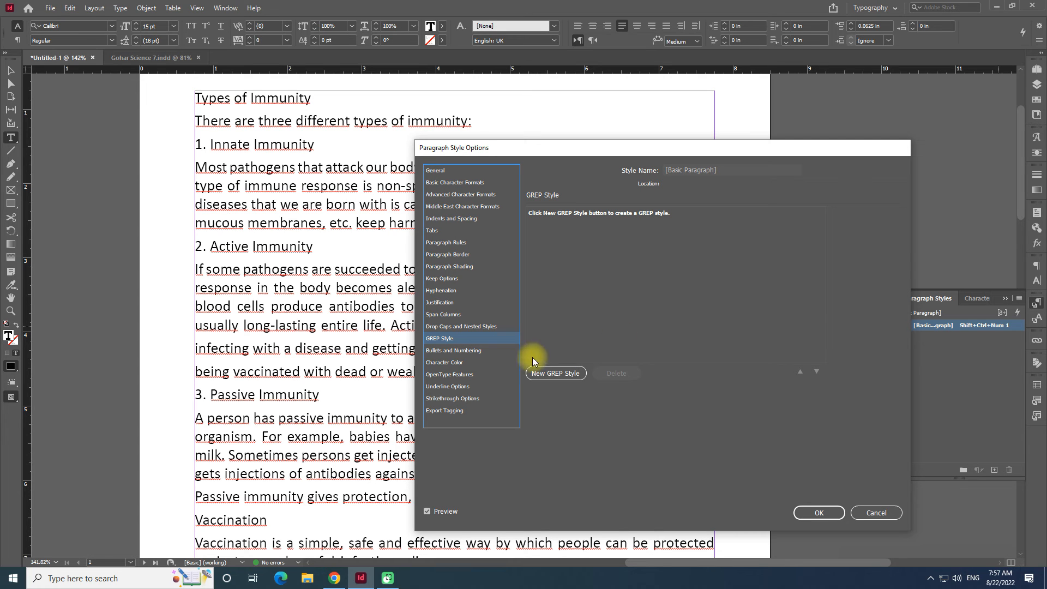
pyautogui.click(475, 351)
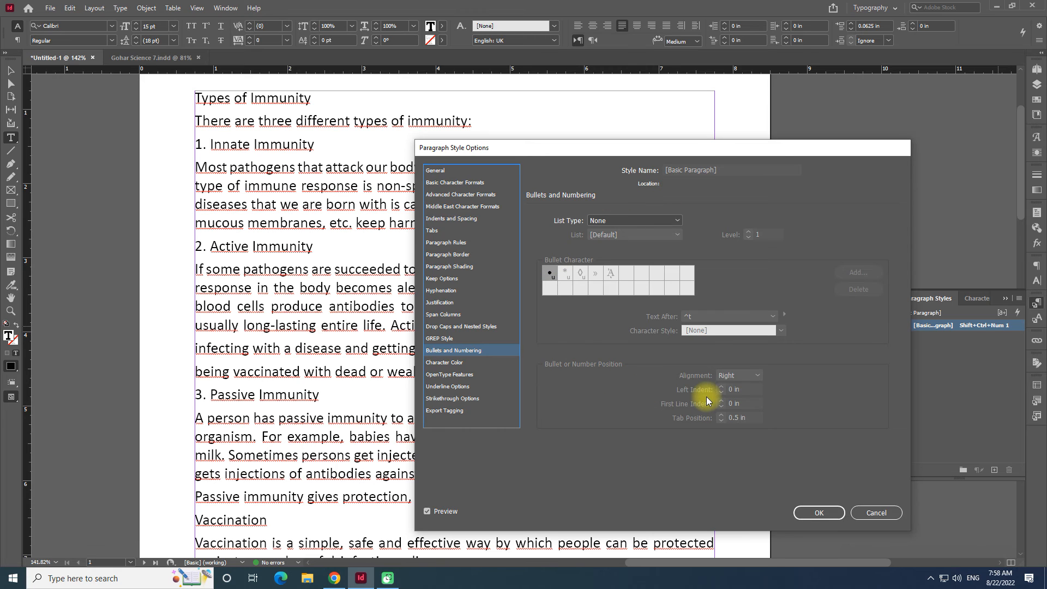
# Step: Preview the style's character color in cyan and yellow, and set it back to [Black]
pyautogui.click(448, 363)
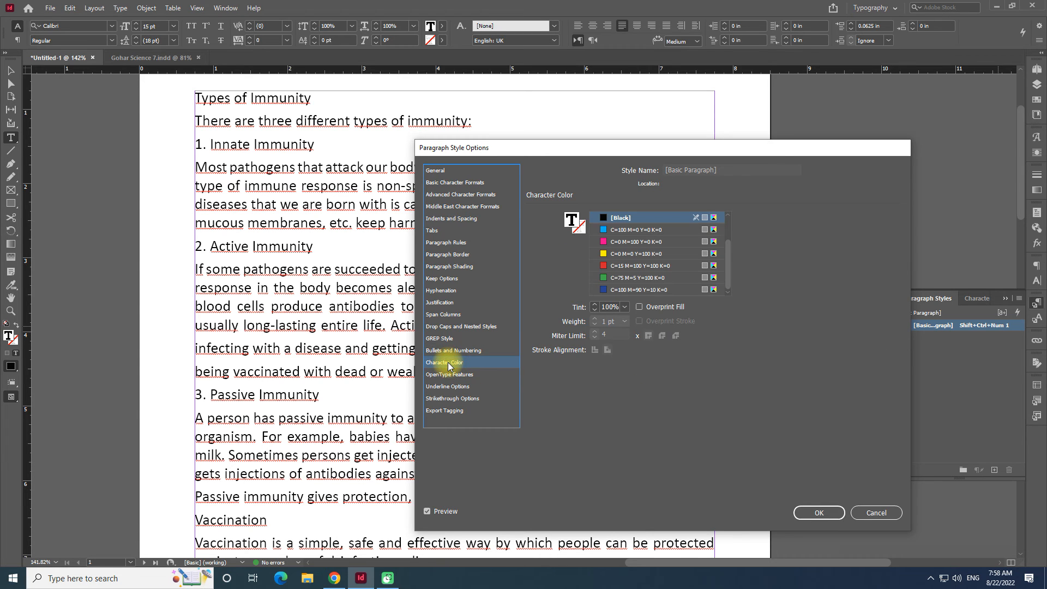
pyautogui.click(642, 219)
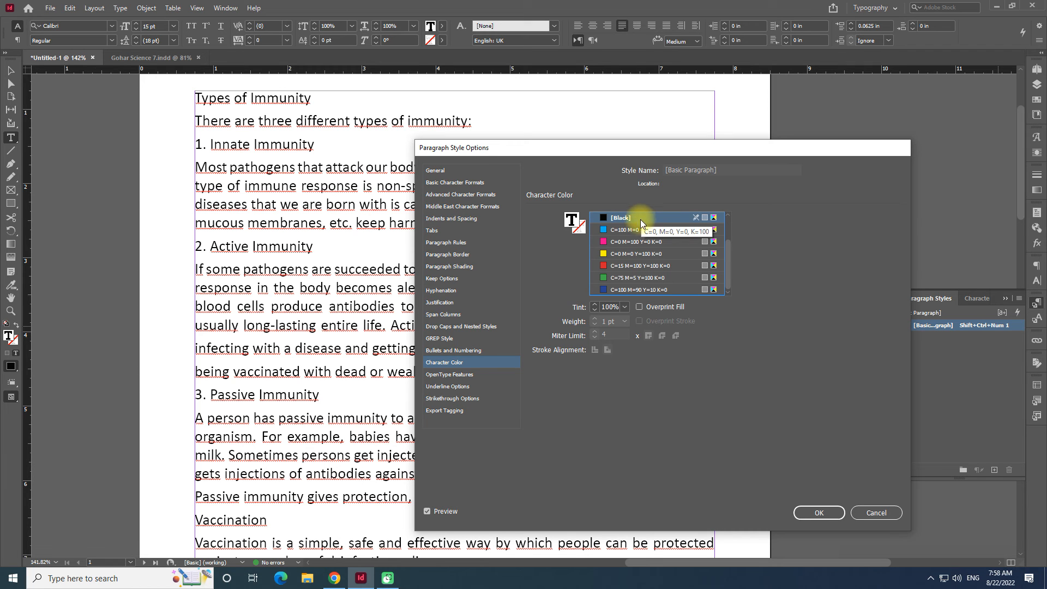
pyautogui.click(629, 230)
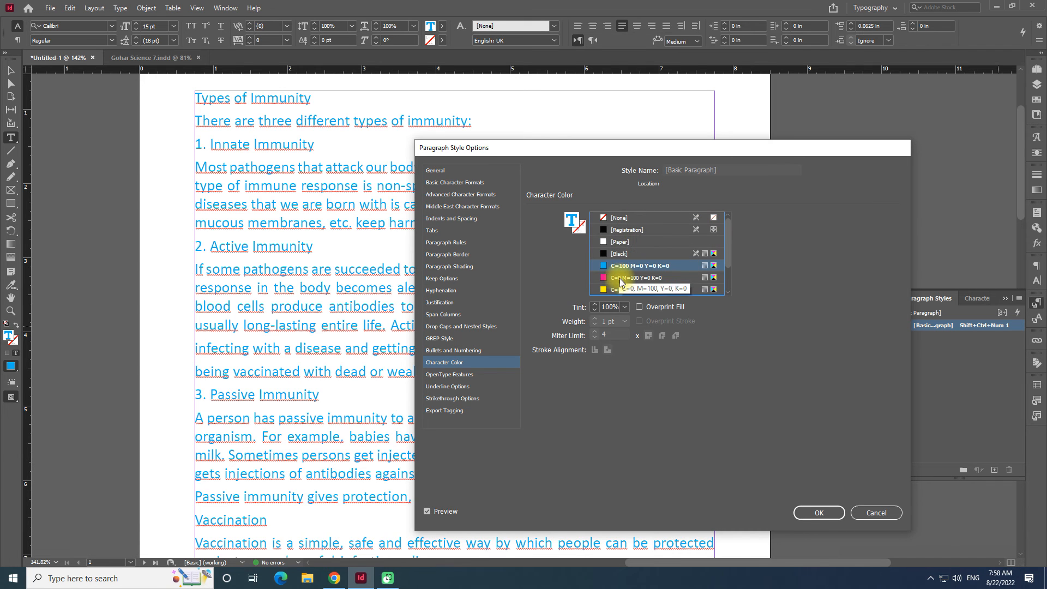
pyautogui.press('Down')
pyautogui.press('Down')
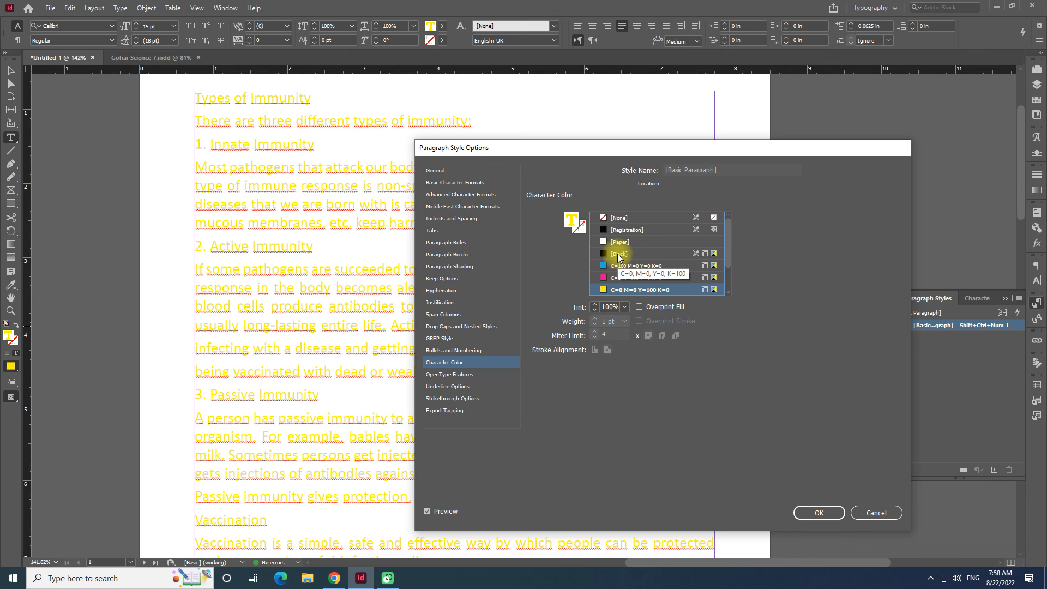
pyautogui.click(617, 253)
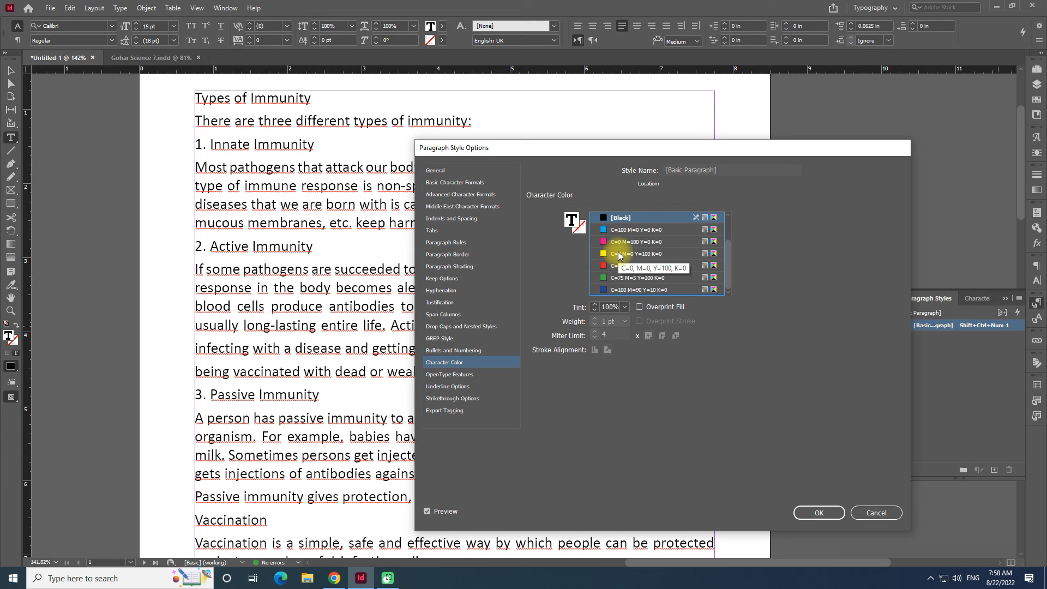
# Step: Review the style's OpenType features, underline options, strikethrough options and export tagging
pyautogui.click(457, 375)
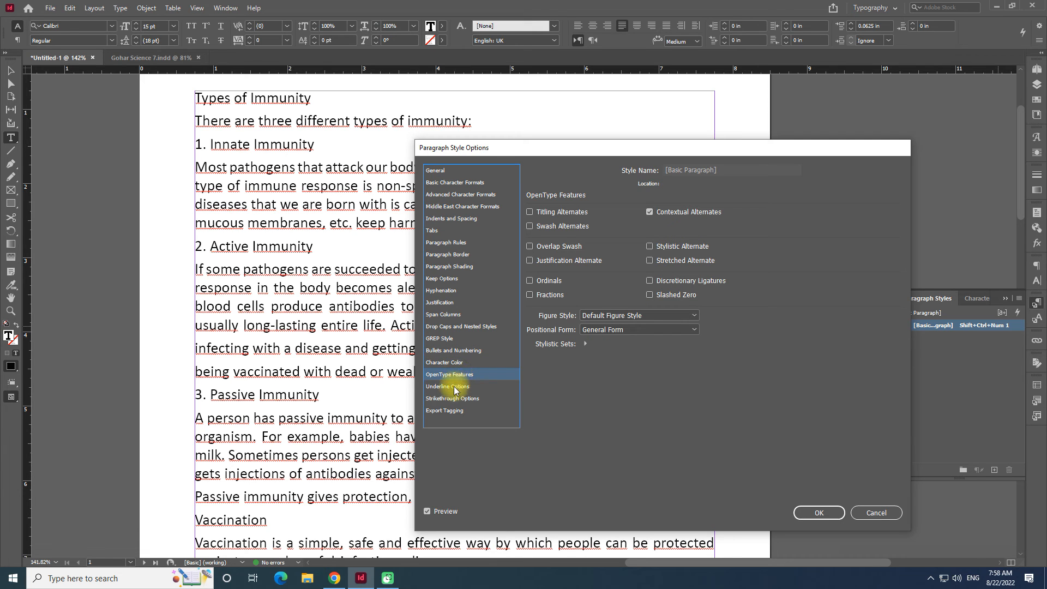
pyautogui.click(454, 387)
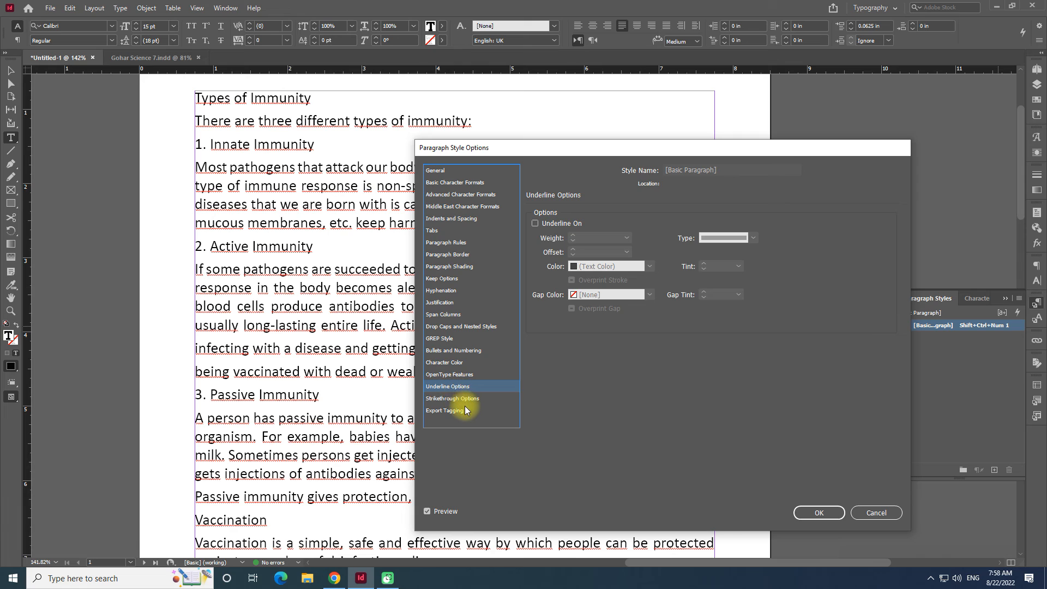
pyautogui.click(469, 401)
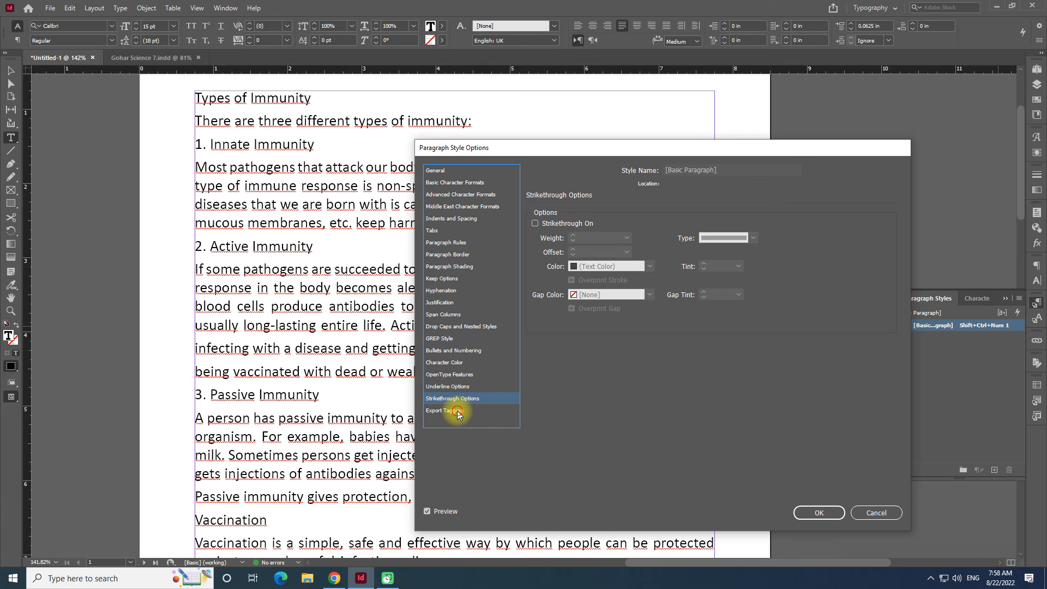
pyautogui.click(459, 411)
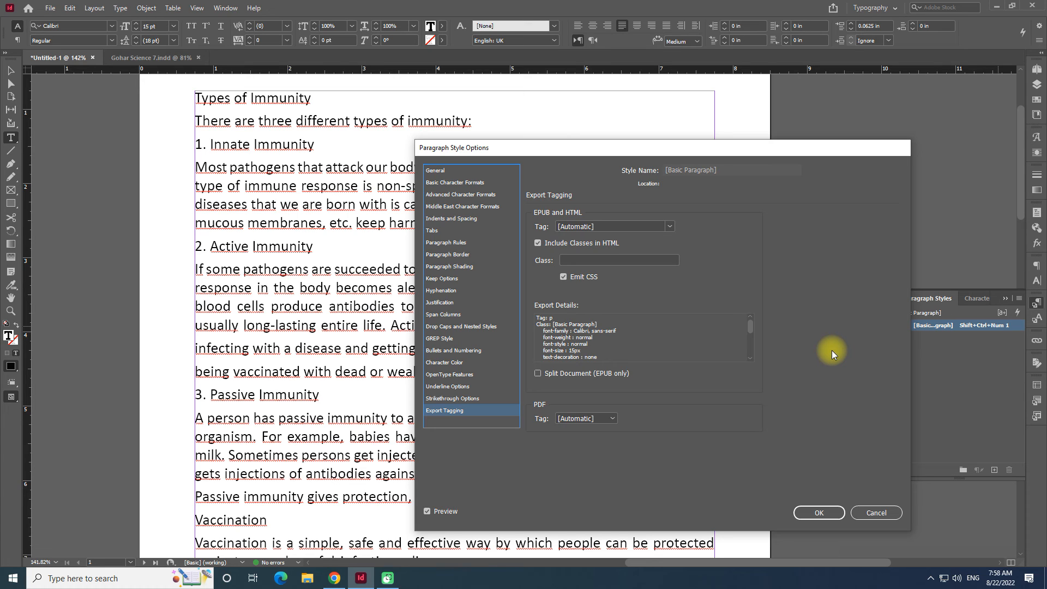
# Step: Recheck the style's general, character format, indents and spacing, and hyphenation settings, and accept the [Basic Paragraph] style options
pyautogui.click(435, 170)
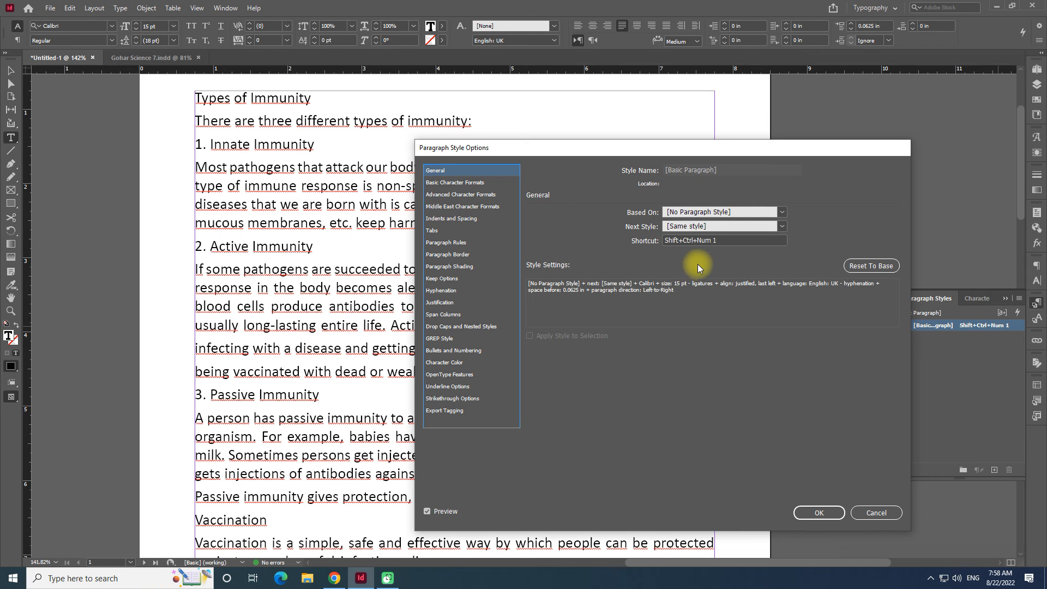
pyautogui.click(439, 183)
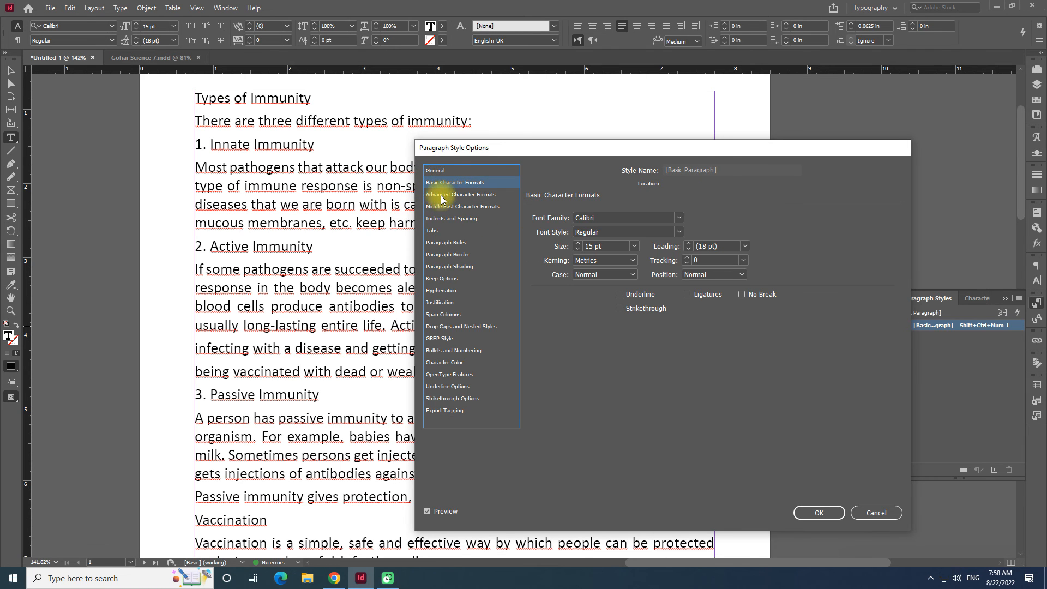
pyautogui.click(442, 196)
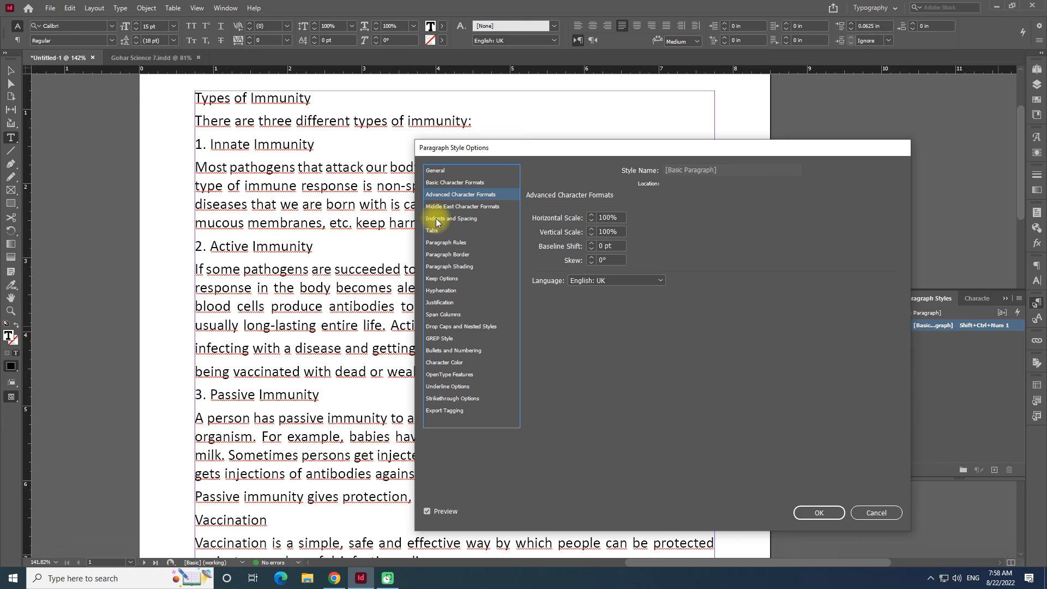
pyautogui.click(437, 220)
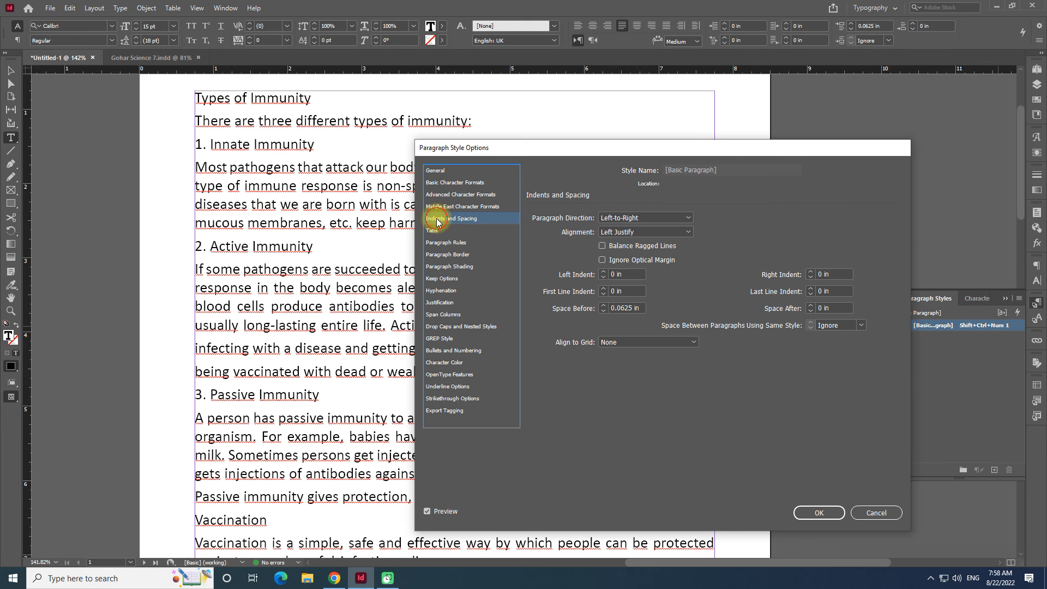
pyautogui.click(457, 295)
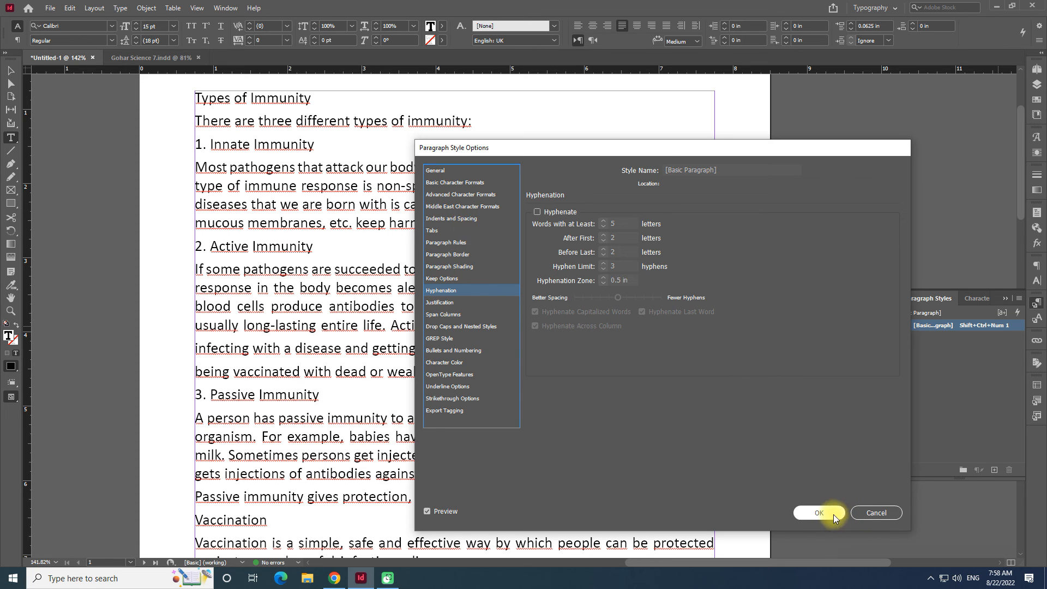
pyautogui.click(809, 507)
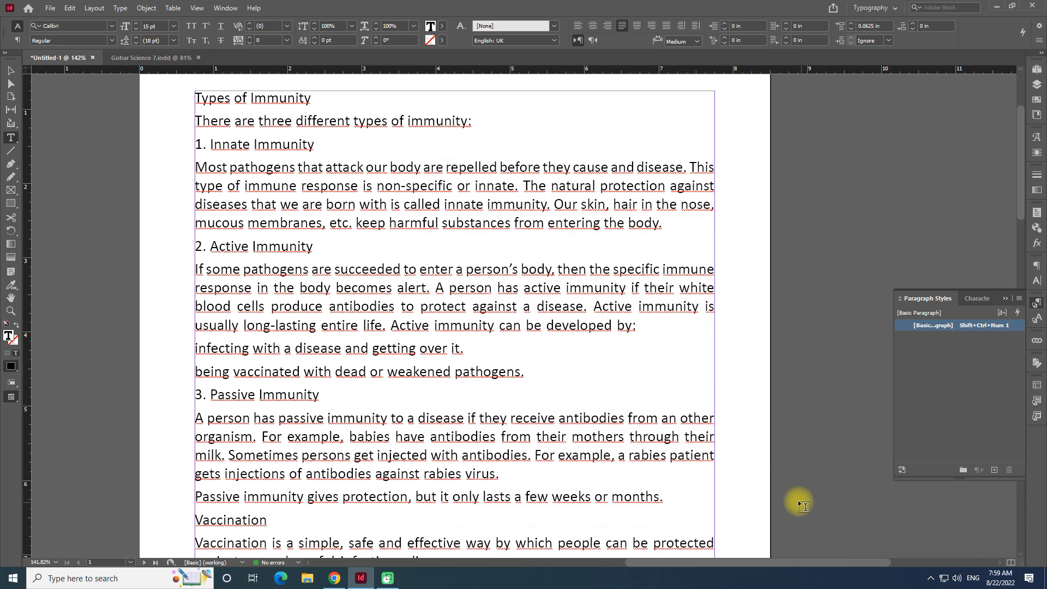
# Step: Check the dictionary language and the spelling settings in the program preferences
pyautogui.moveTo(412, 285); pyautogui.dragTo(617, 306)
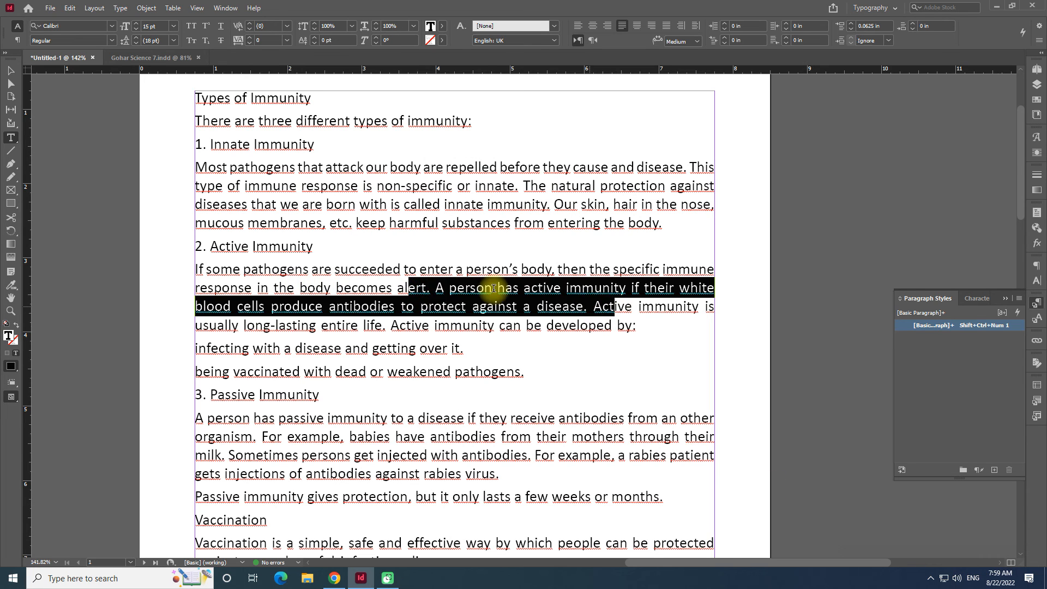
pyautogui.click(493, 290)
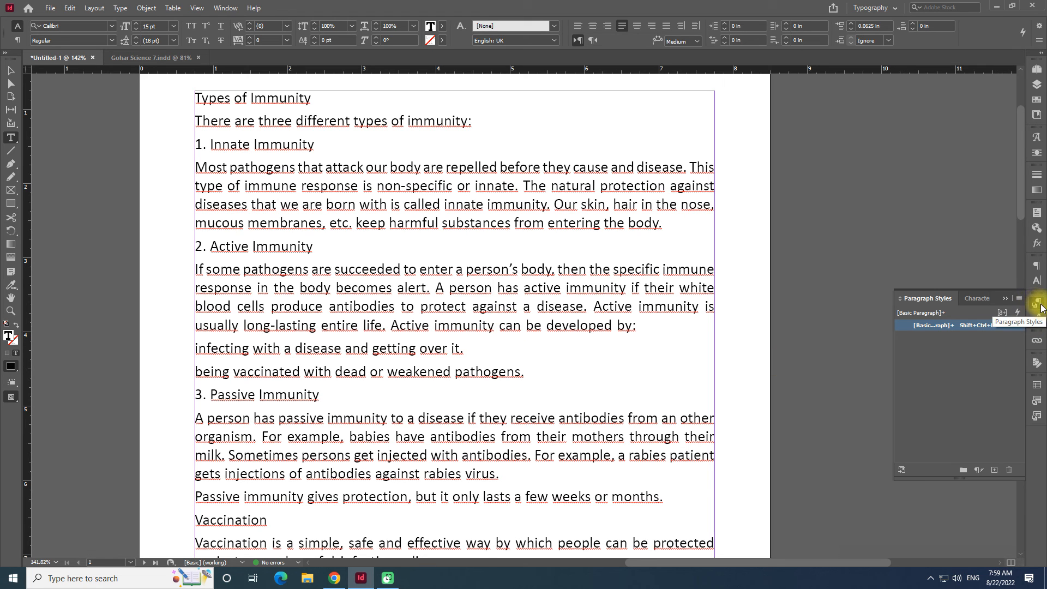
pyautogui.click(69, 8)
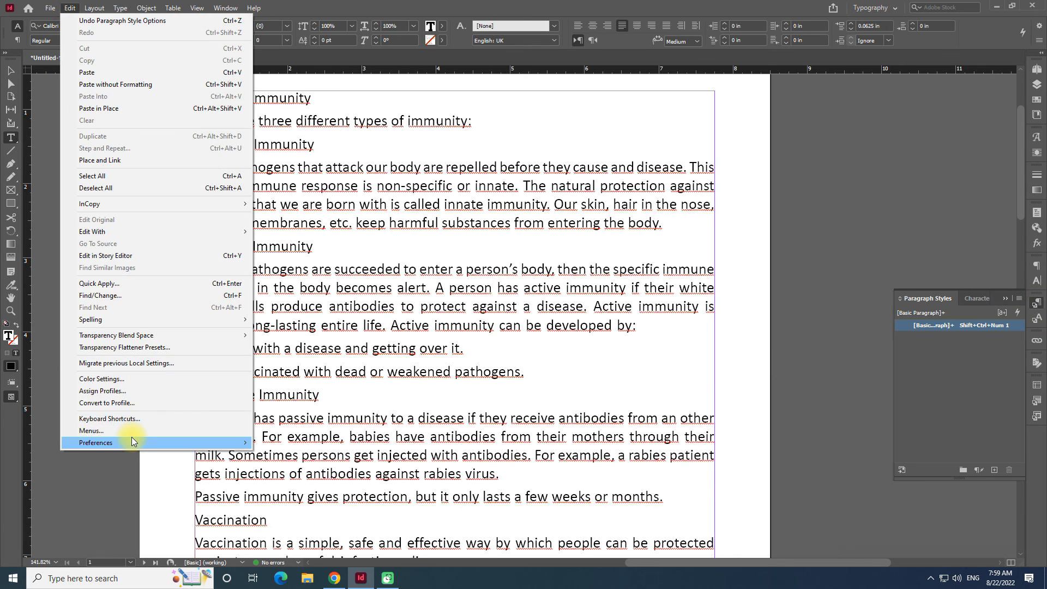
pyautogui.moveTo(132, 437)
pyautogui.click(335, 311)
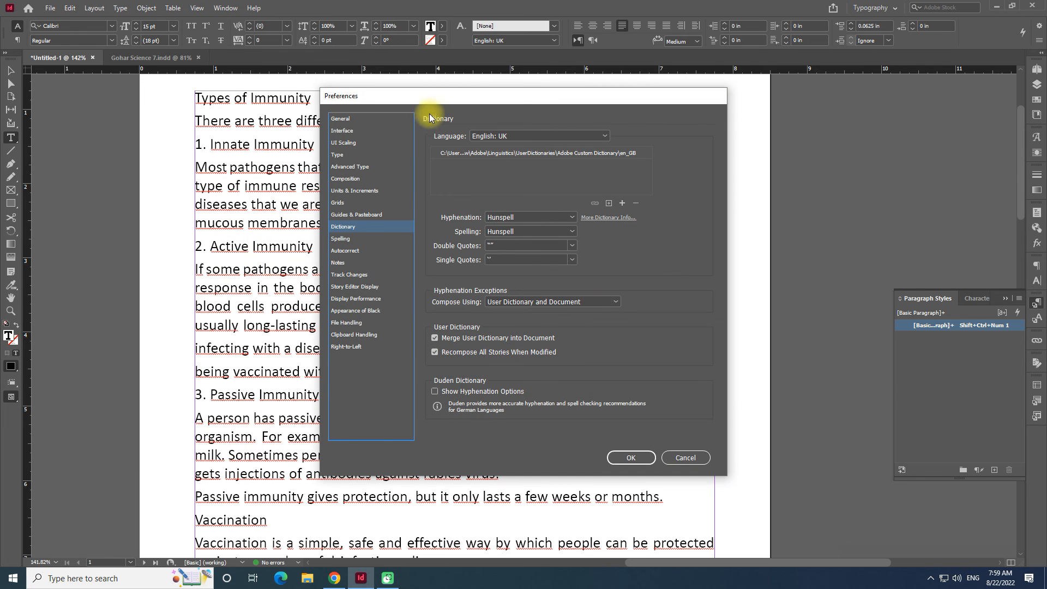
pyautogui.click(541, 133)
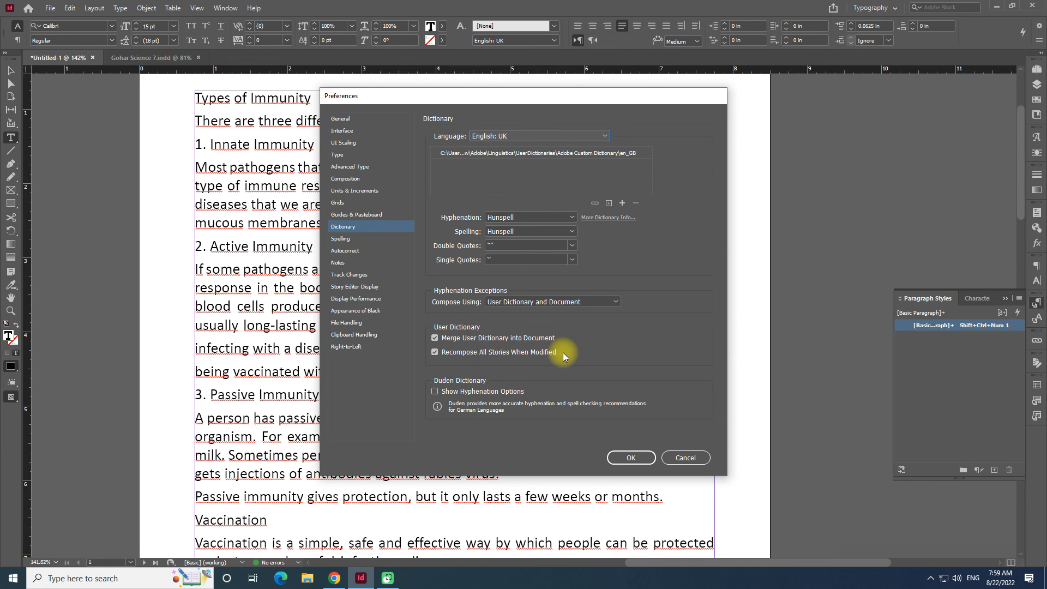
pyautogui.click(341, 238)
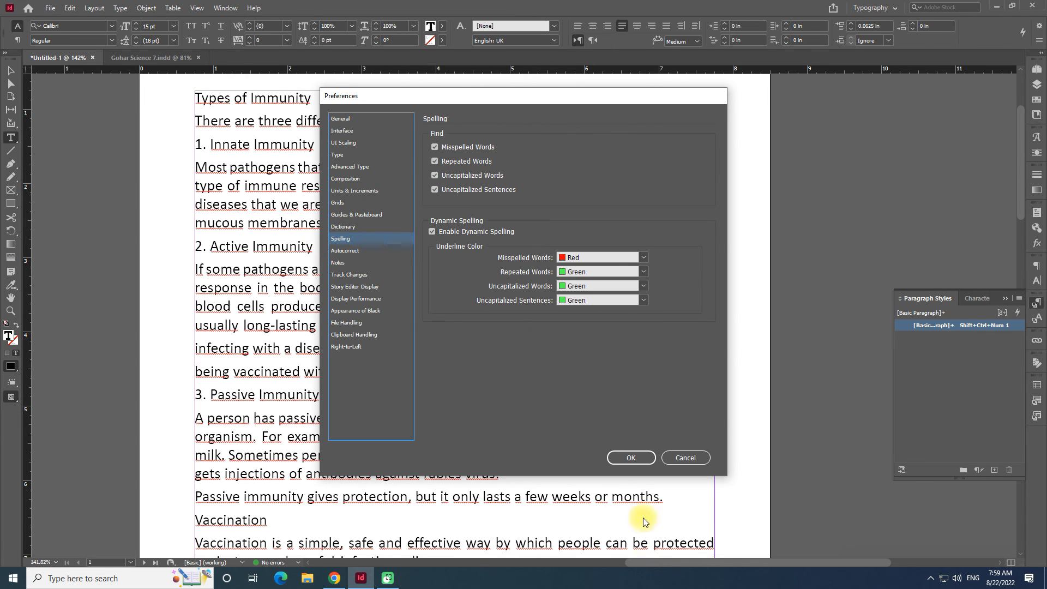
pyautogui.click(631, 457)
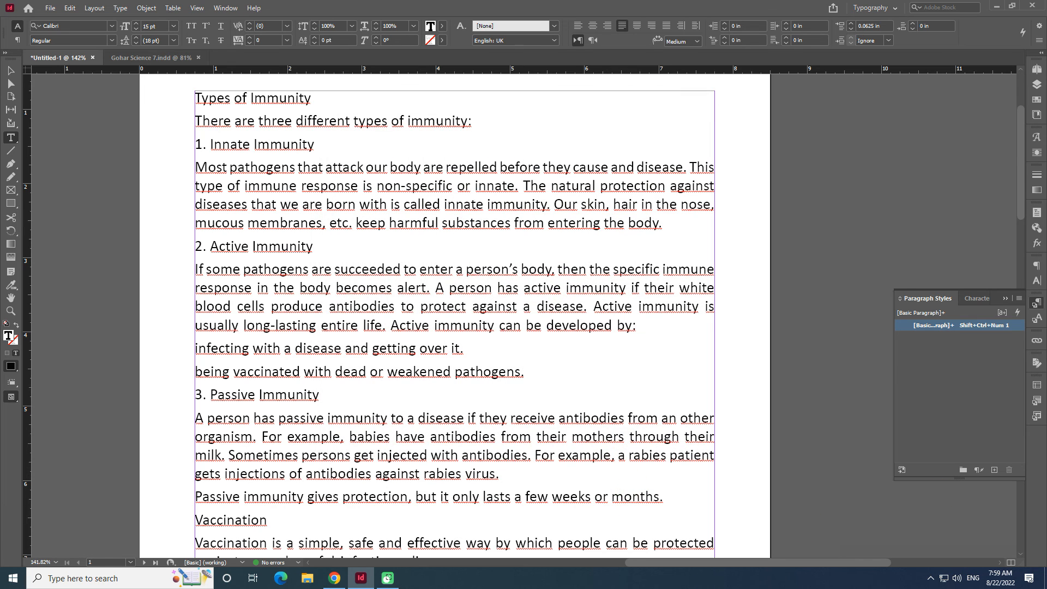
# Step: Review the character styles and the paragraph and character formatting settings for the immunity text
pyautogui.click(1037, 319)
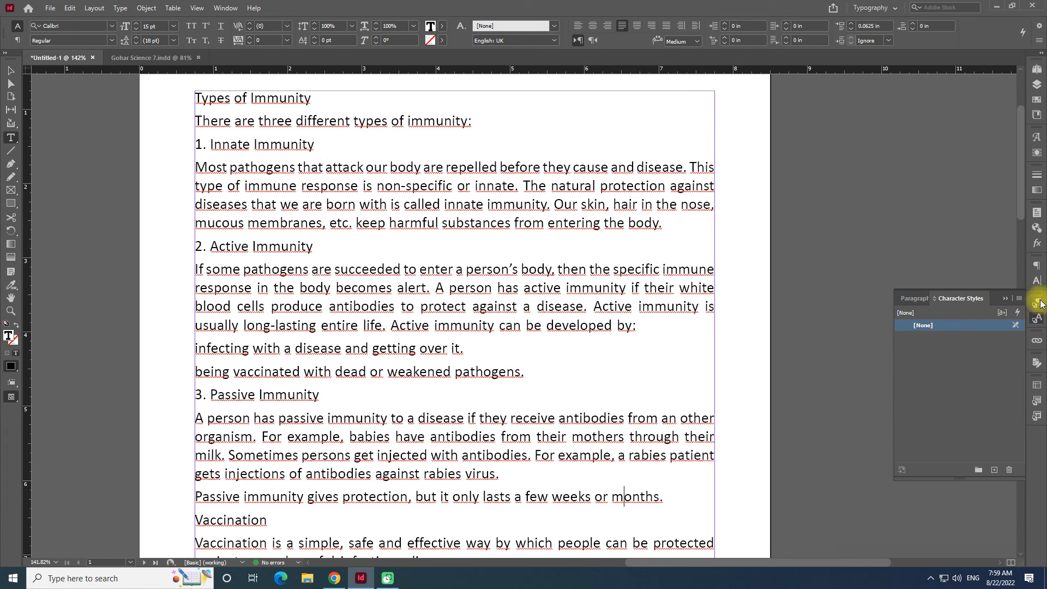
pyautogui.click(1036, 267)
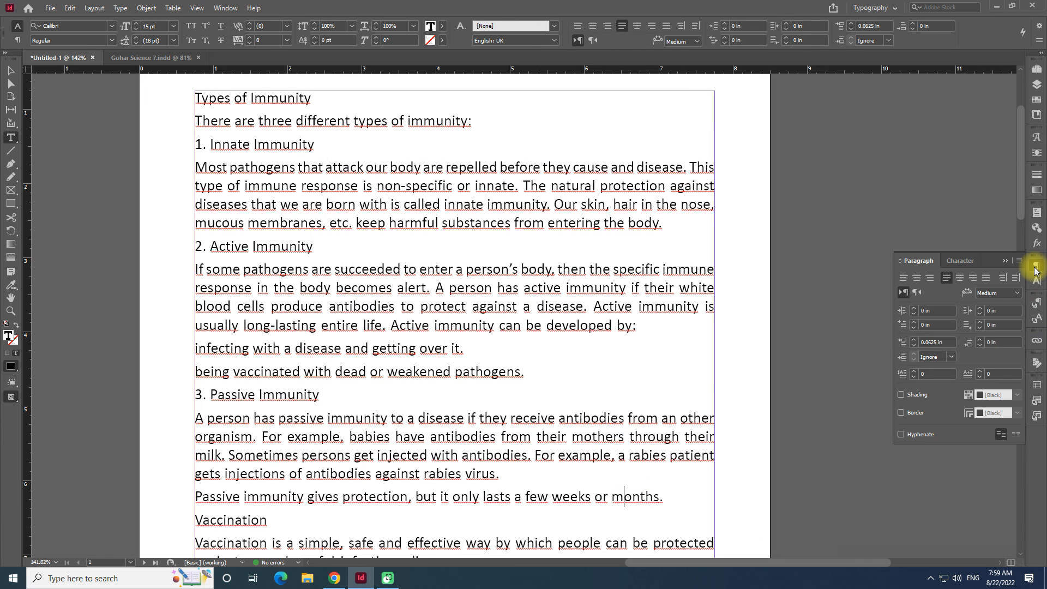
pyautogui.click(1037, 281)
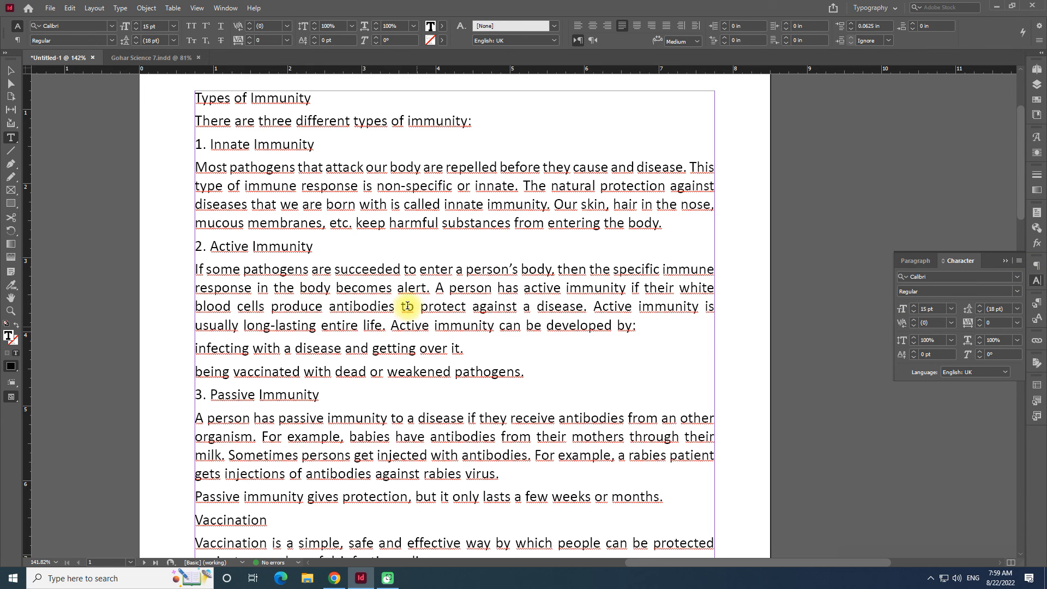
pyautogui.moveTo(366, 288); pyautogui.dragTo(569, 288)
pyautogui.click(1033, 279)
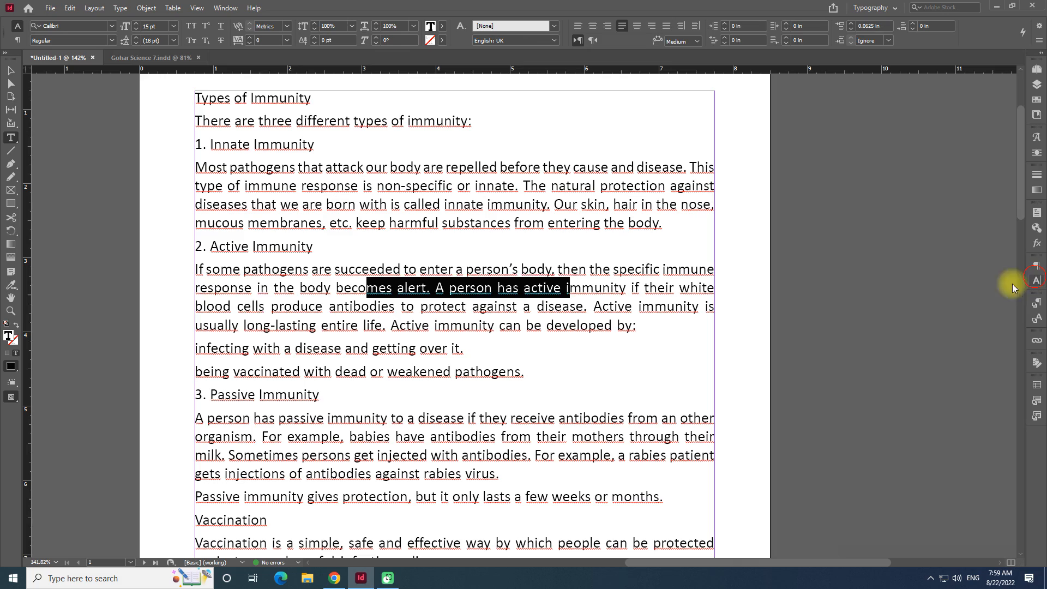
pyautogui.click(322, 326)
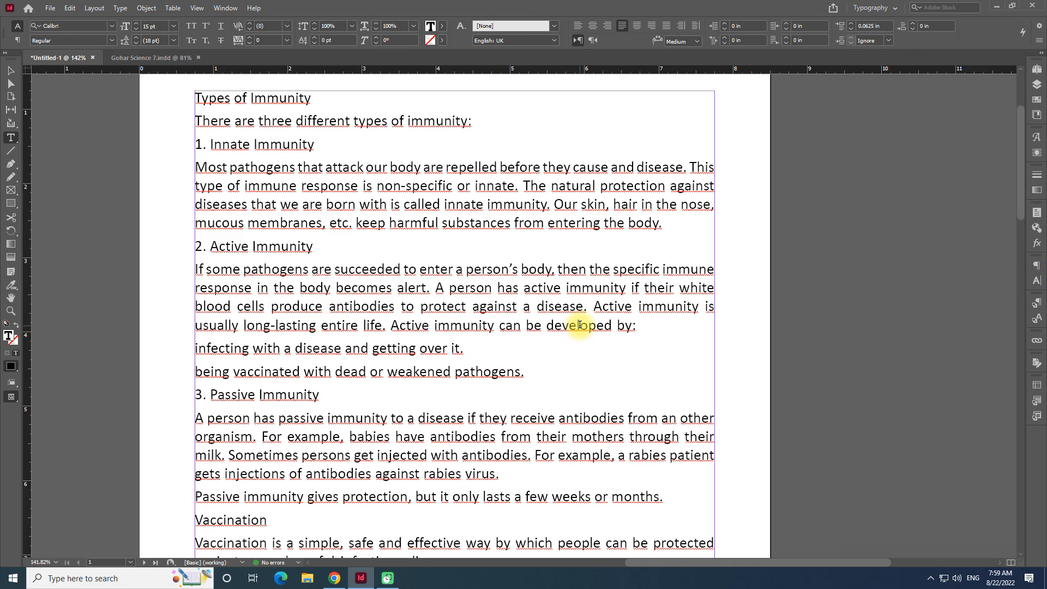
# Step: Deselect the text and reopen the [Basic Paragraph] style's options
pyautogui.scroll(-10, 579, 334)
pyautogui.scroll(10, 578, 332)
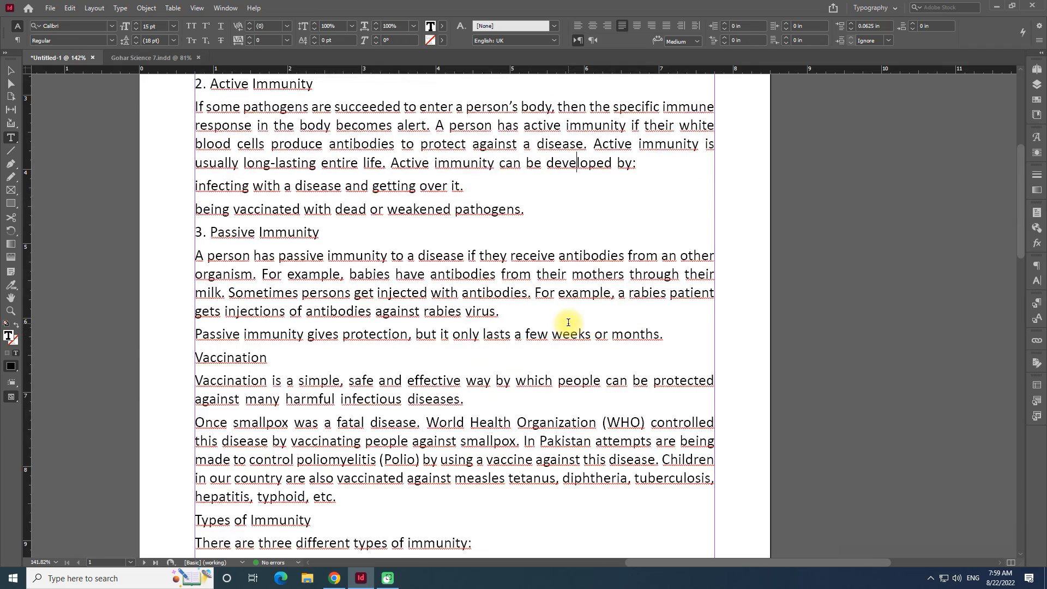
pyautogui.click(1033, 303)
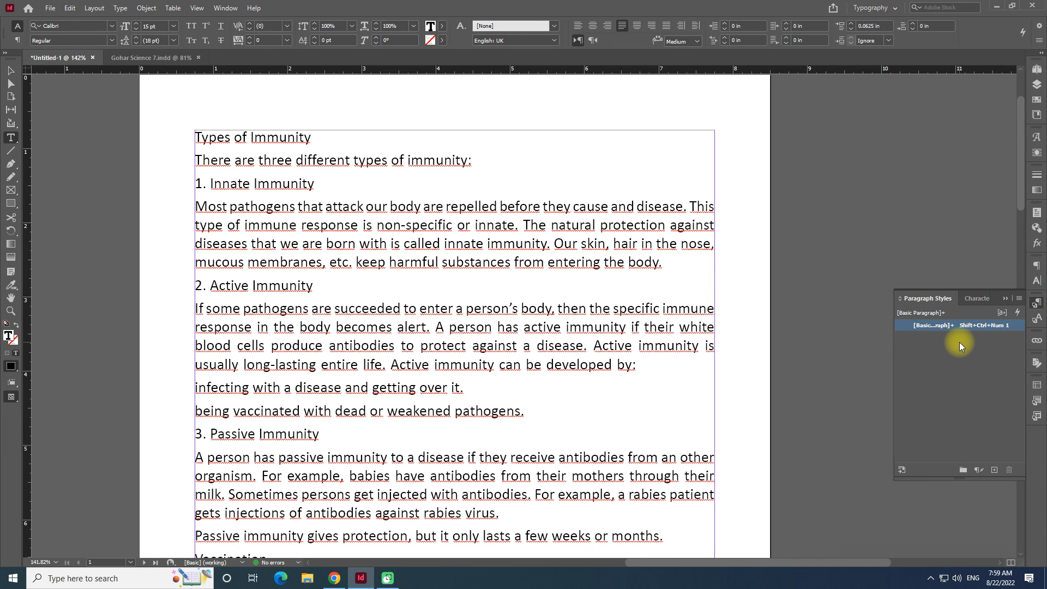
pyautogui.hotkey('ctrl', '-')
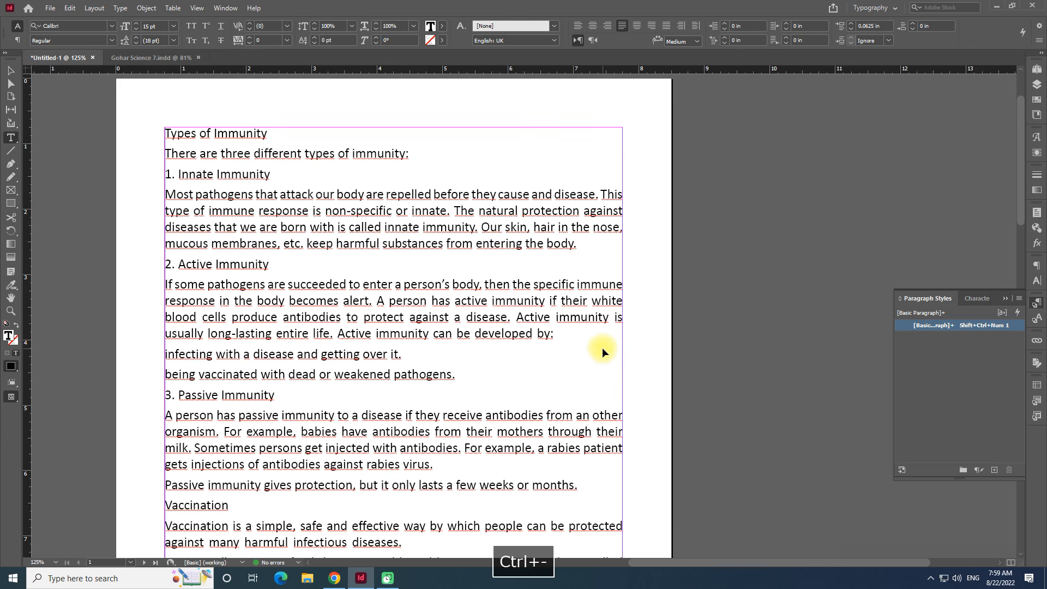
pyautogui.click(10, 70)
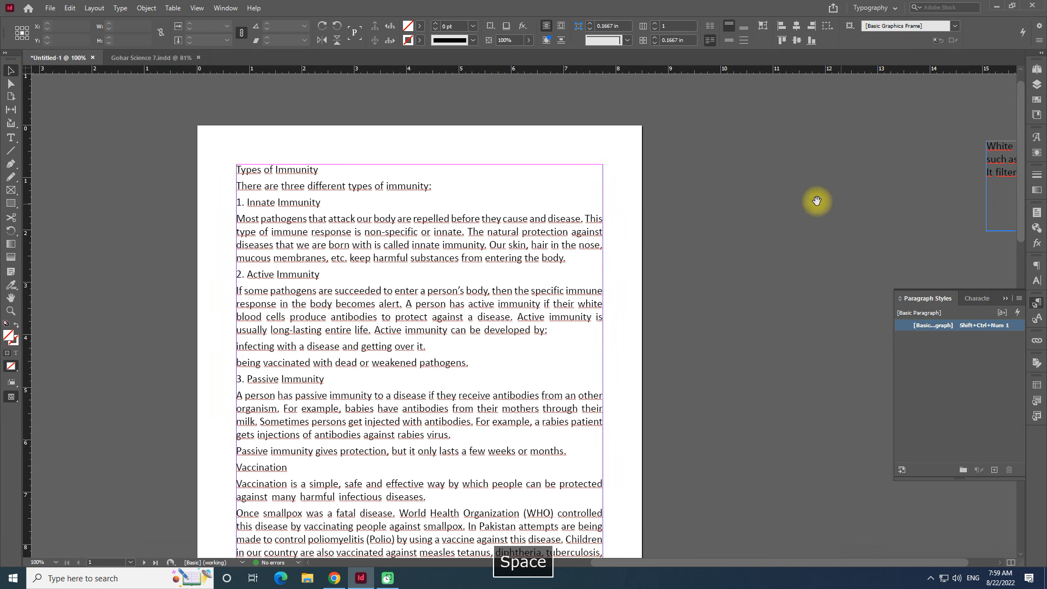
pyautogui.press('space')
pyautogui.moveTo(807, 205); pyautogui.dragTo(822, 219)
pyautogui.hotkey('ctrl', 'space')
pyautogui.moveTo(177, 128); pyautogui.dragTo(796, 552)
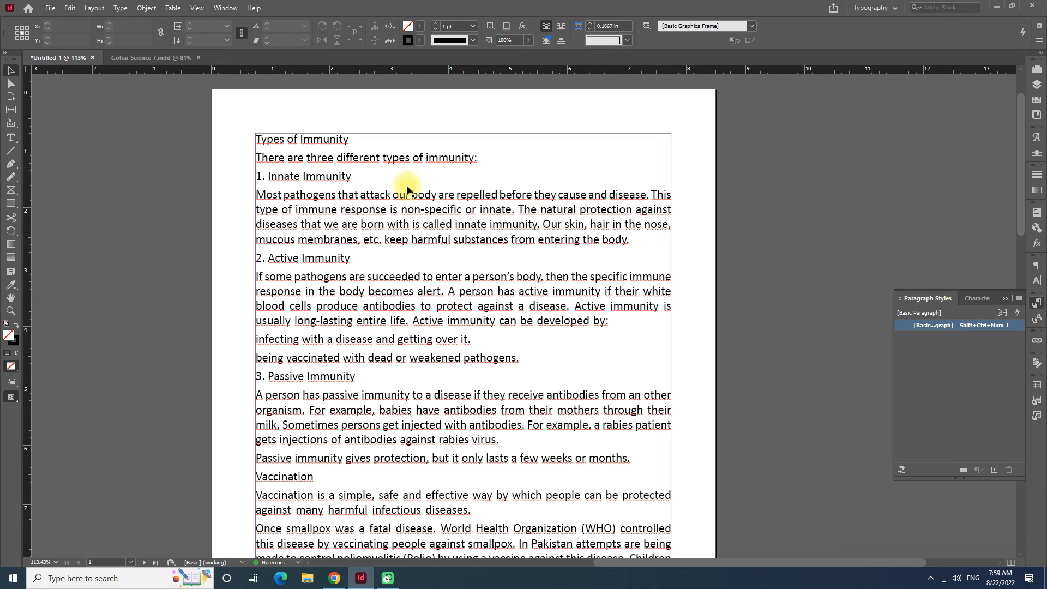
pyautogui.click(977, 365)
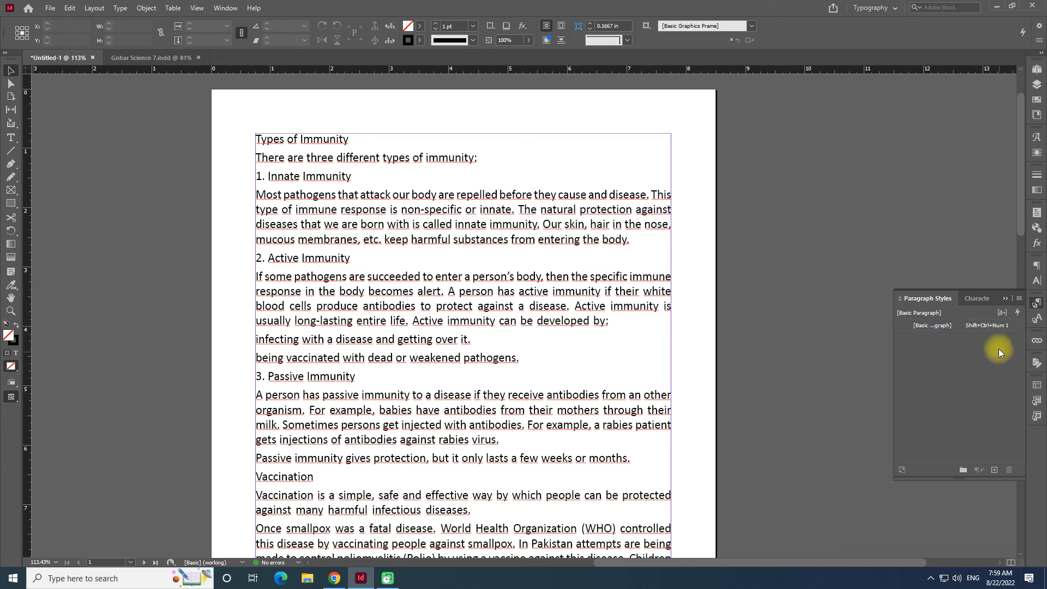
pyautogui.doubleClick(1020, 328)
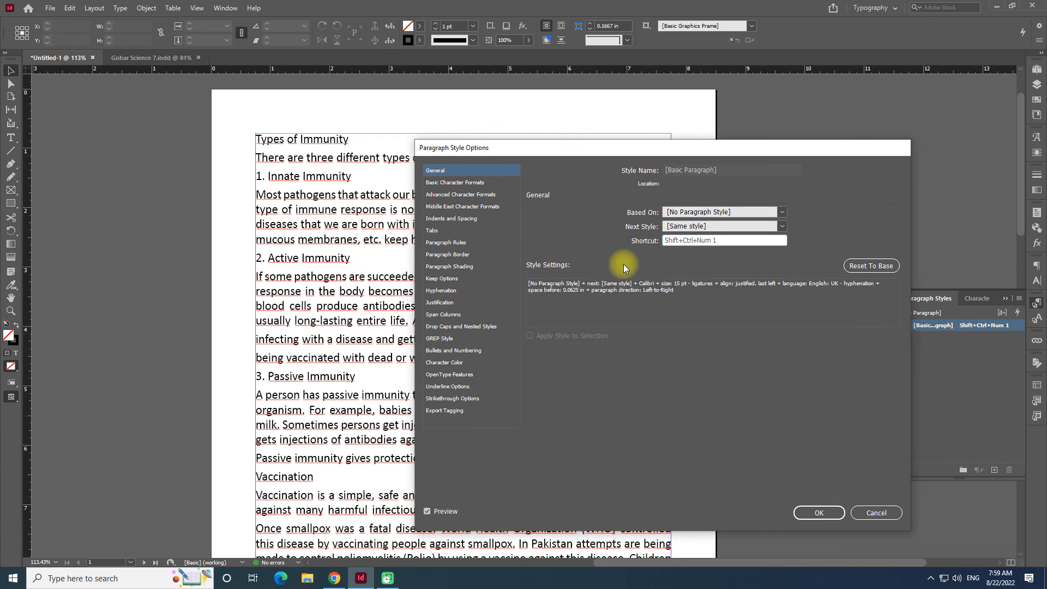